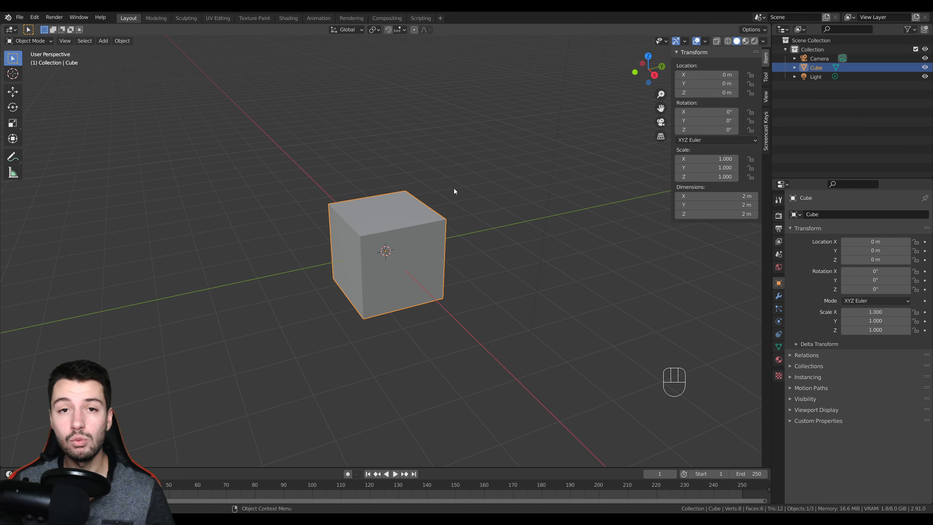
- In Edit Mode, use the Knife tool to cut several slanted lines across the cube's front, side and top faces
scroll(447, 232, up, 3)
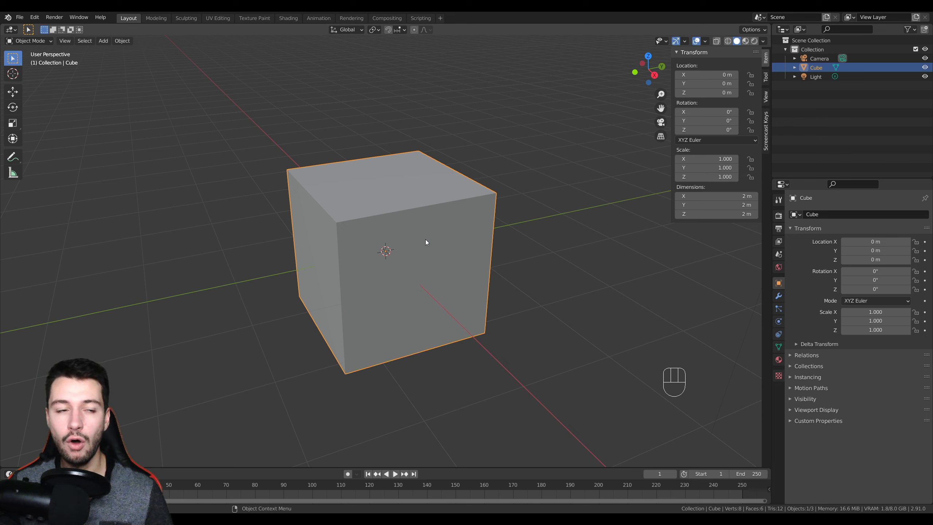
key(Tab)
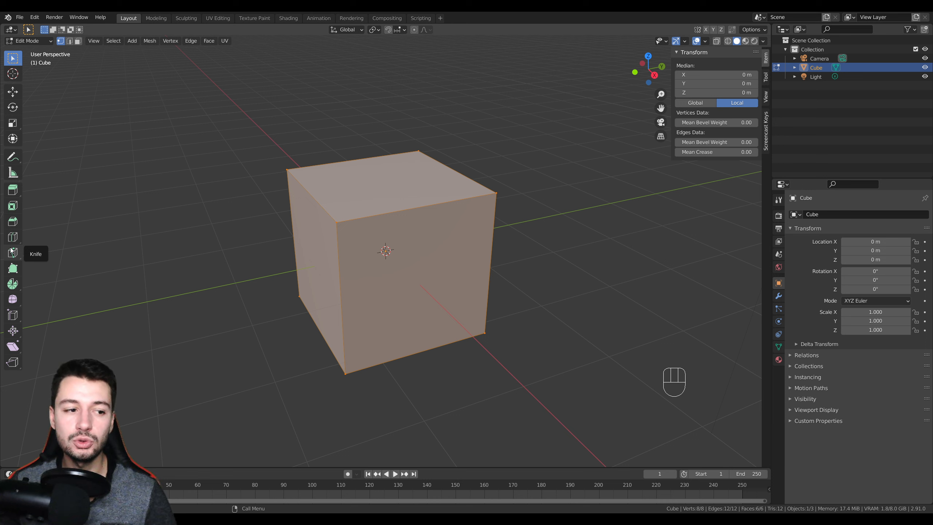
click(13, 255)
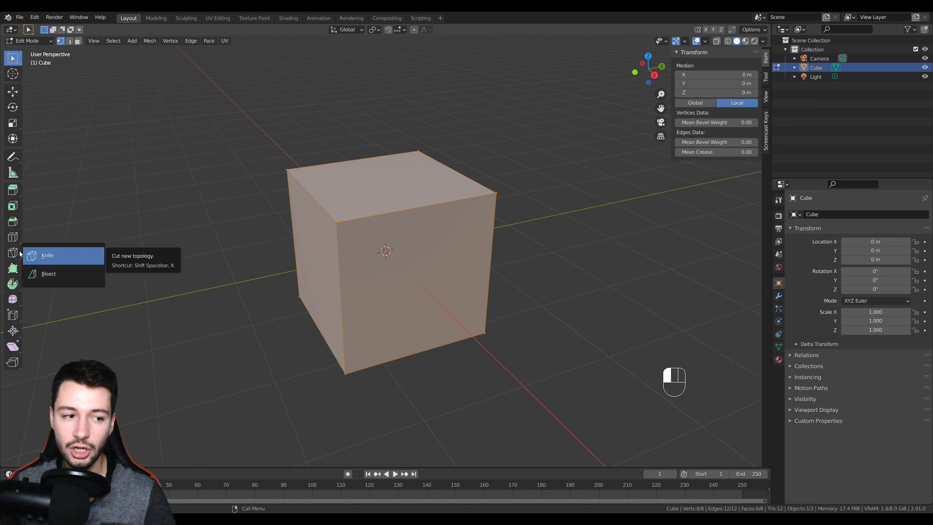
click(59, 257)
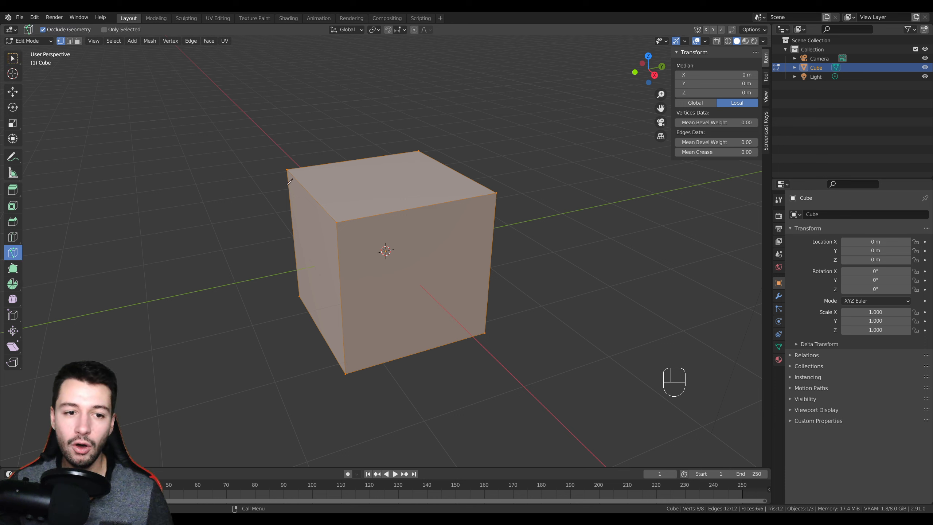
scroll(373, 112, up, 1)
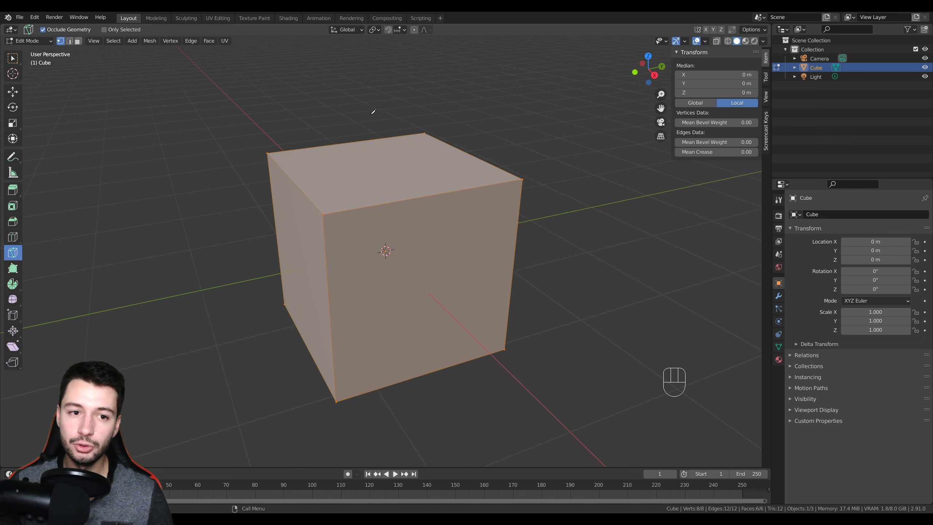
middle_drag(354, 100, 240, 57)
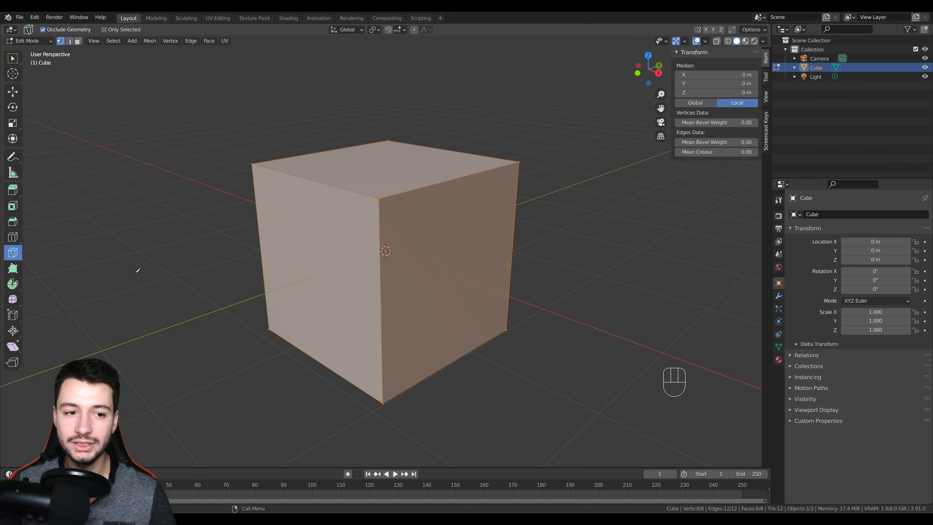
middle_drag(143, 296, 268, 105)
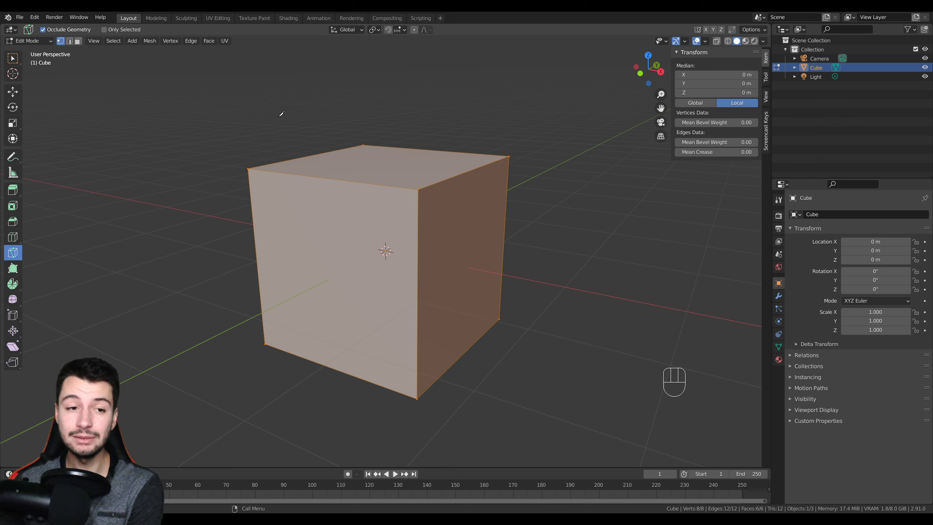
click(267, 121)
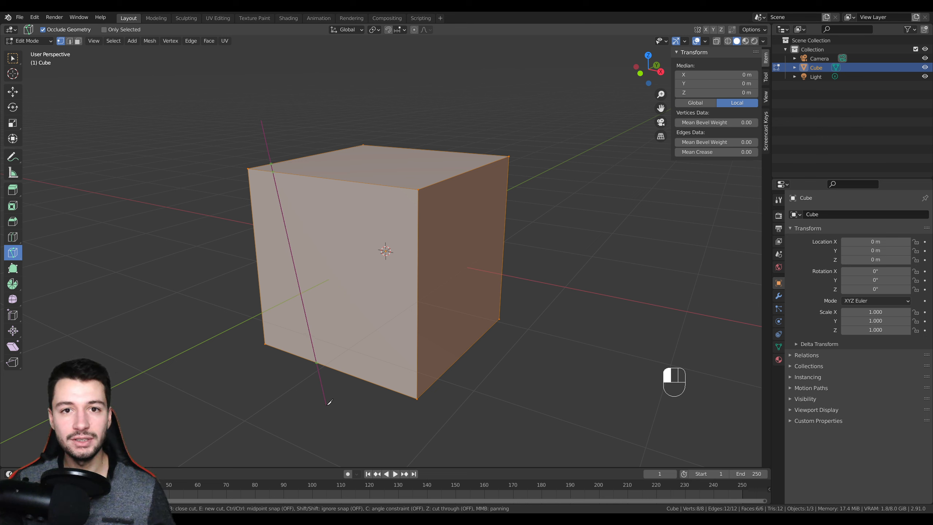
click(309, 394)
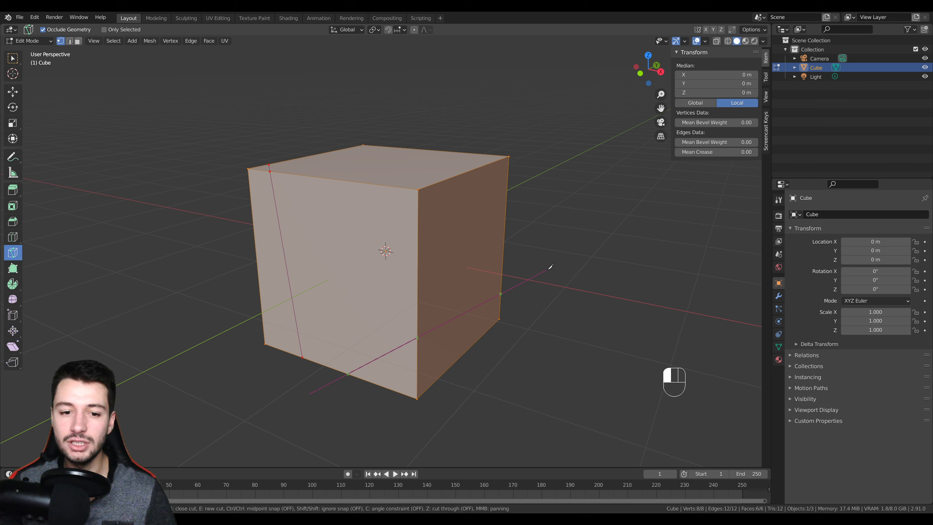
click(546, 248)
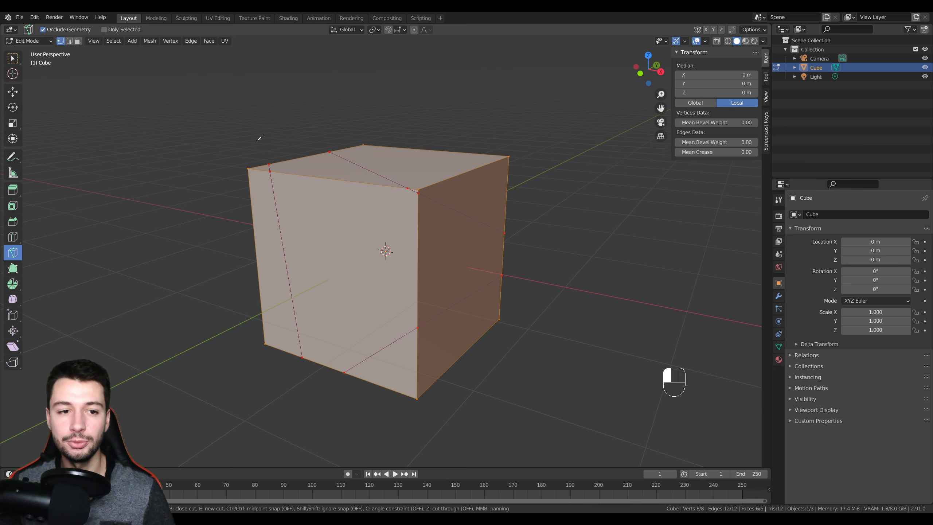
mouse_move(319, 237)
middle_down()
mouse_move(333, 234)
mouse_move(311, 244)
mouse_move(327, 217)
mouse_move(334, 235)
middle_up()
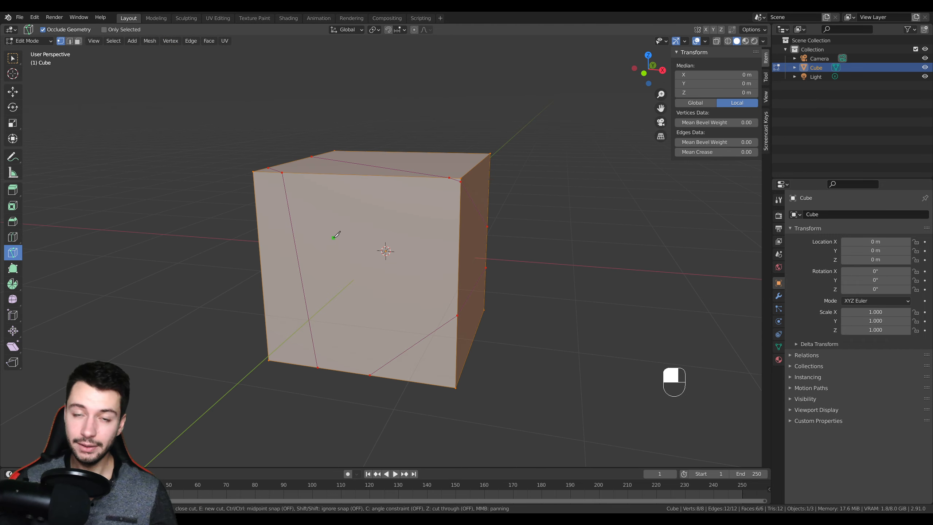
key(Return)
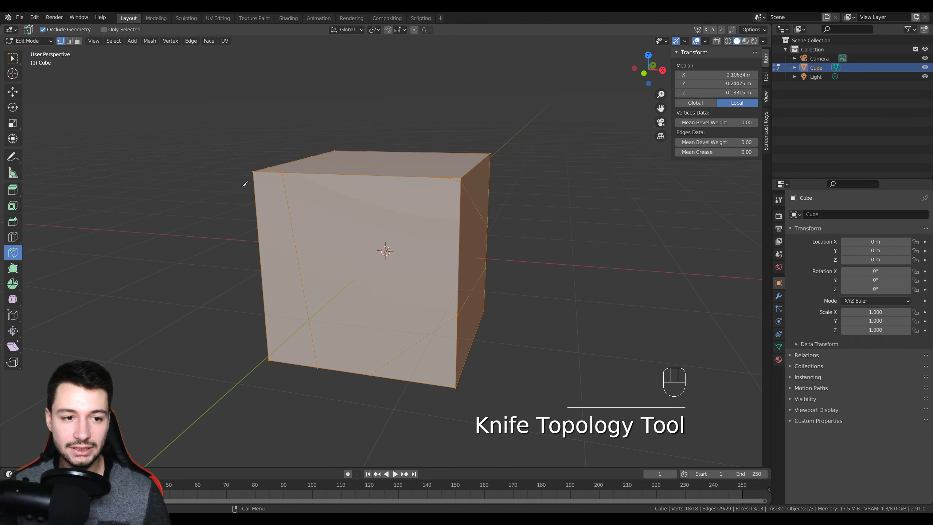
- Switch to face selection and select the separate faces that the knife cuts made on top of the cube
click(18, 60)
click(79, 42)
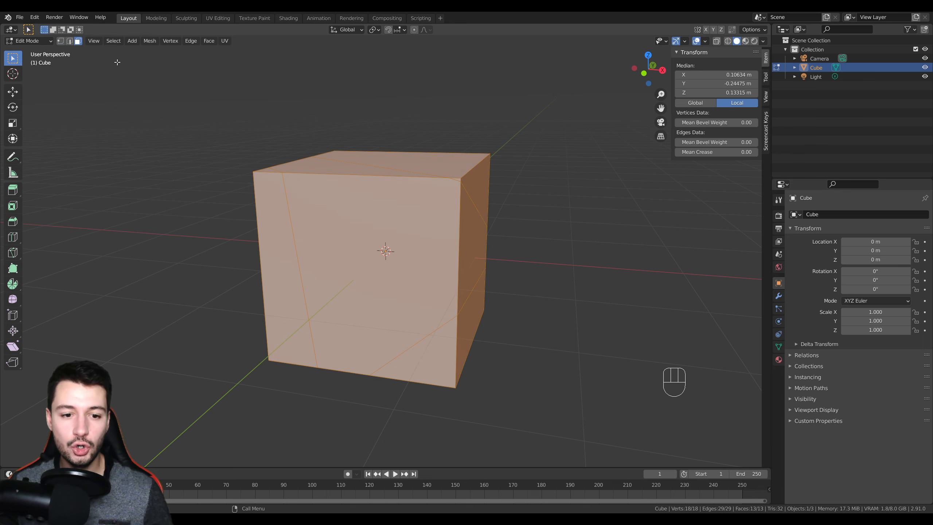
middle_drag(342, 249, 235, 243)
click(333, 199)
click(397, 180)
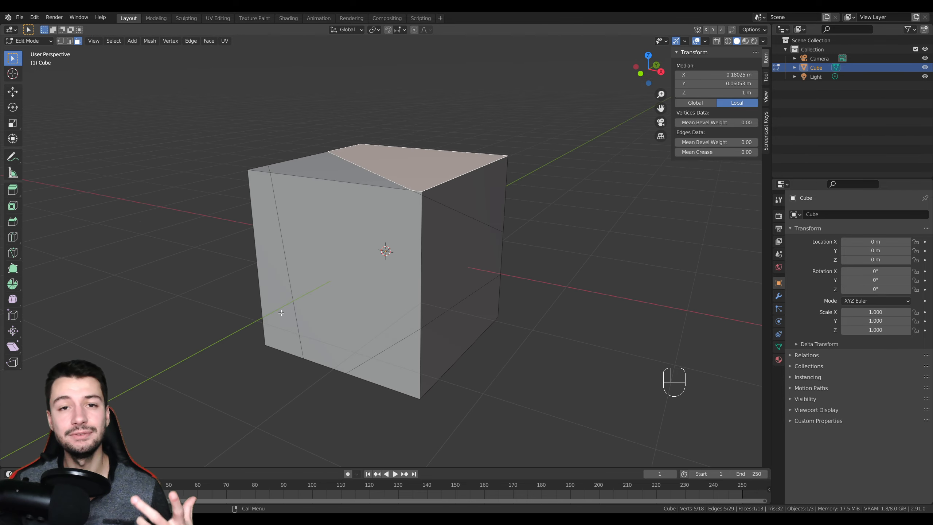
middle_drag(323, 315, 437, 396)
- Extrude the narrow strip face at the edge of the cut front side outward and scale it down
click(346, 308)
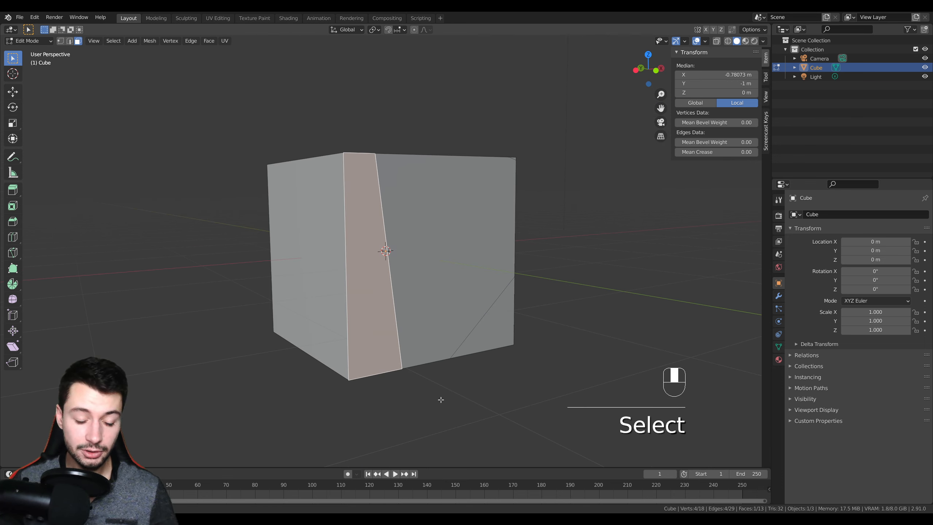
key(e)
key(s)
click(433, 398)
- Extrude the large middle face of the cut side inward and scale it down
click(452, 308)
key(e)
click(443, 306)
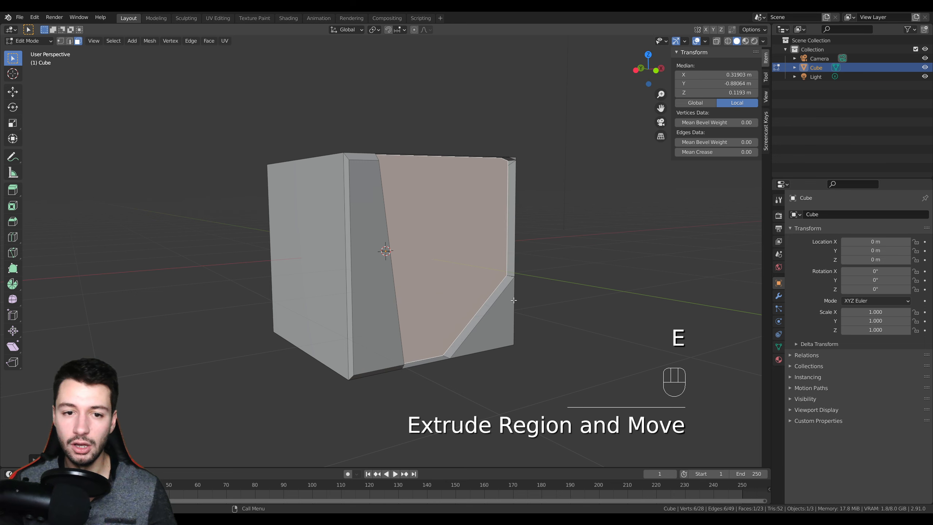
key(s)
click(500, 304)
- Extrude the triangular lower corner face outward and scale it down slightly
click(500, 326)
key(e)
click(572, 333)
key(s)
click(556, 337)
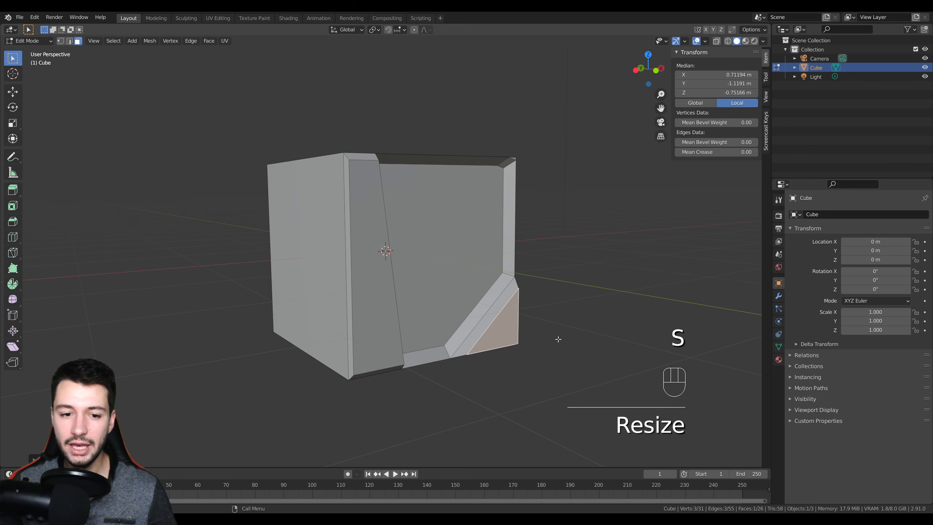
- Return to Object Mode, turn on Cavity in the viewport shading and inspect the extruded panels
key(Tab)
click(762, 41)
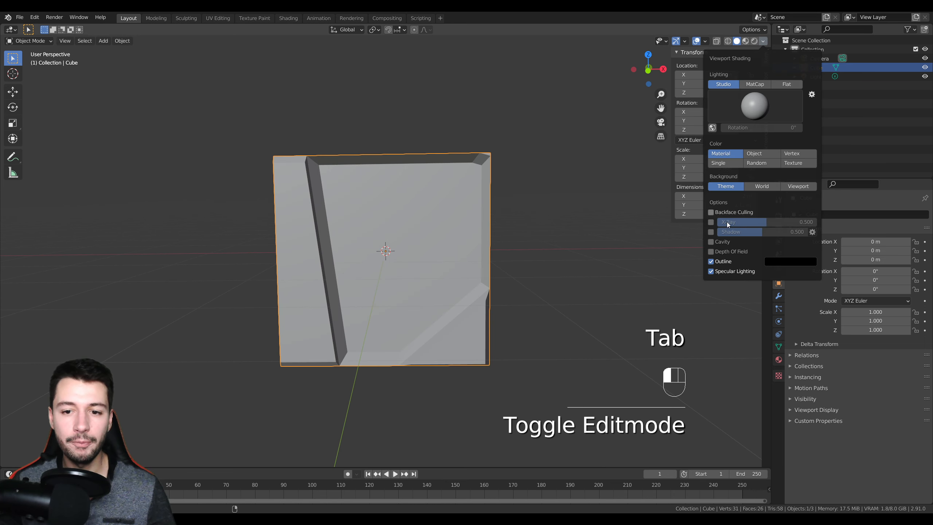
click(710, 244)
mouse_move(516, 325)
middle_down()
mouse_move(524, 320)
mouse_move(517, 305)
middle_up()
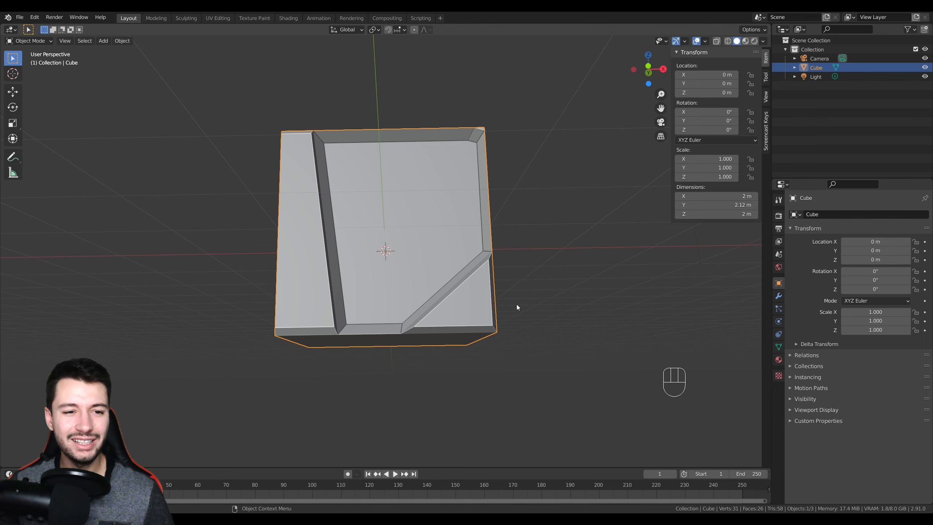
middle_drag(382, 162, 296, 158)
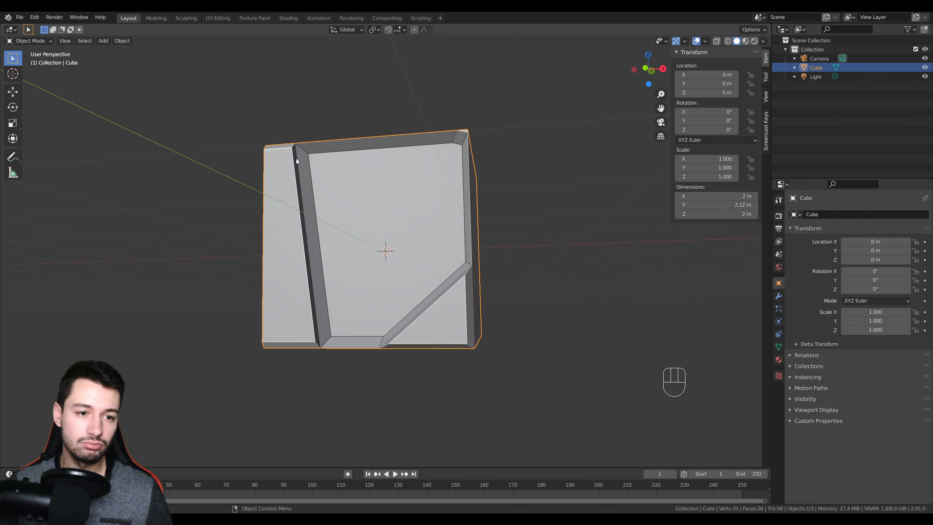
middle_drag(456, 294, 409, 304)
- Delete the panelled cube, add a new mesh cube in its place and enter Edit Mode on it
key(Delete)
key(shift+a)
mouse_move(408, 303)
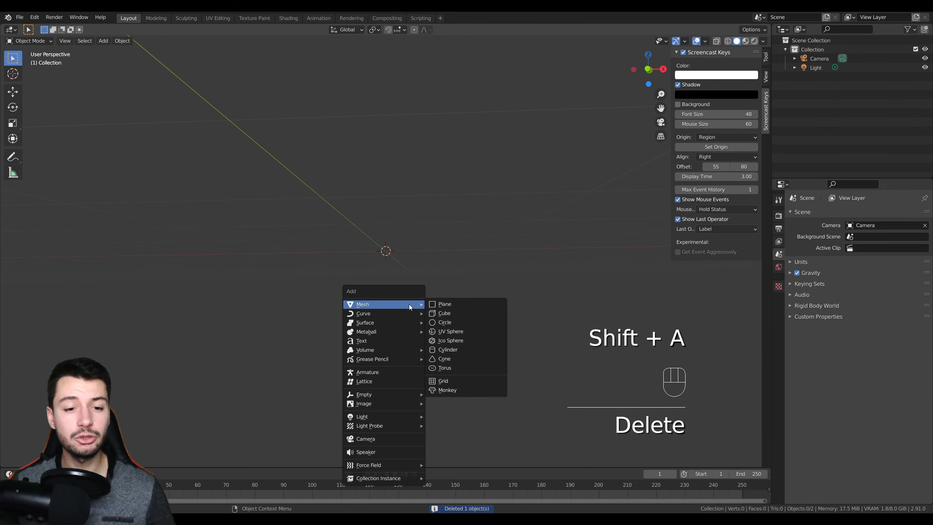
click(456, 313)
middle_drag(389, 214, 350, 264)
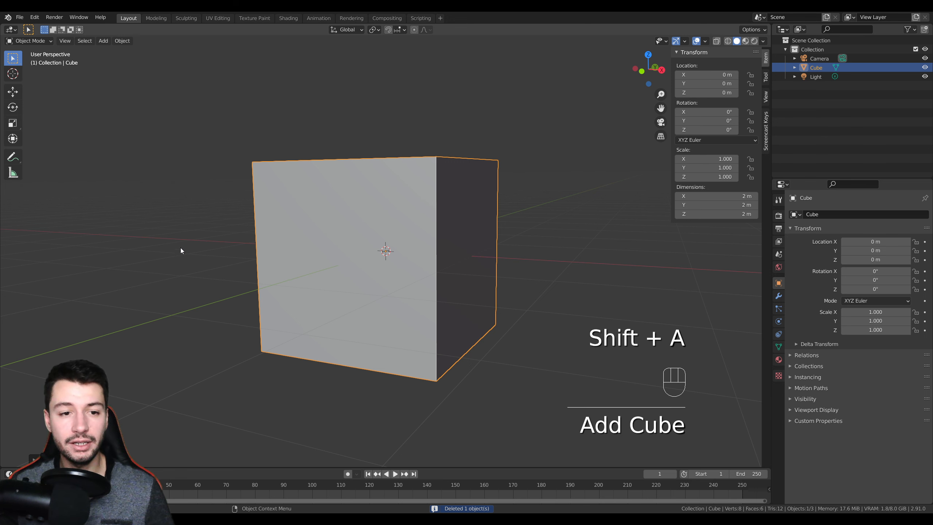
key(Tab)
- Try a diagonal Knife cut across the lower corner of the new cube's front face, check the hidden sides and undo the cut
click(13, 252)
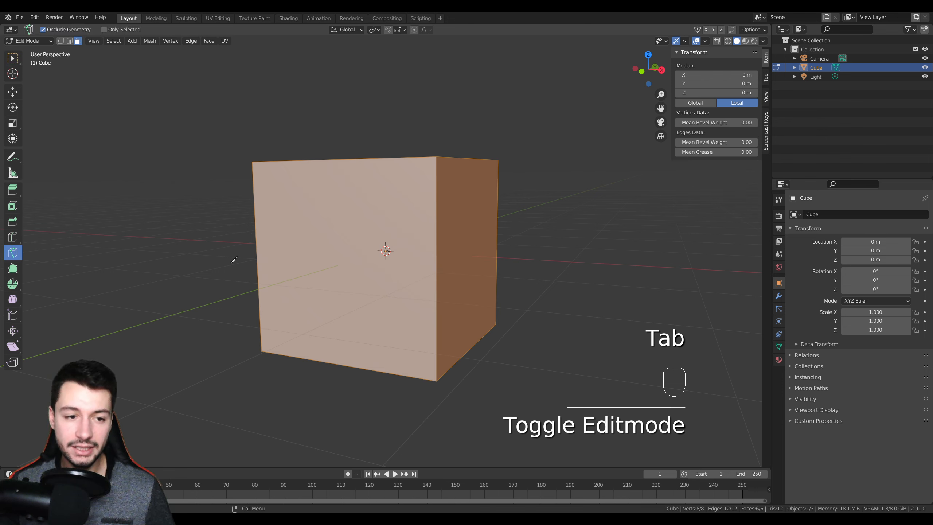
click(258, 286)
click(326, 363)
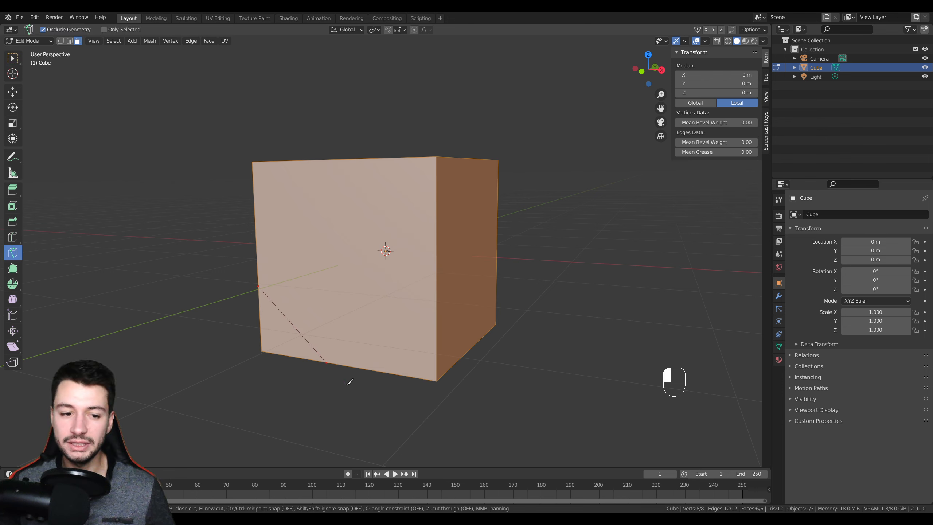
key(Return)
middle_drag(348, 382, 514, 282)
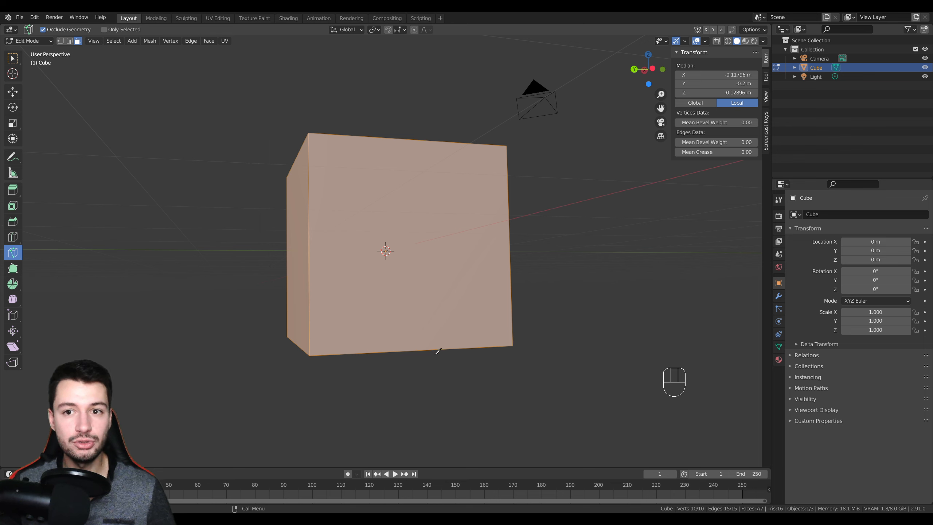
middle_drag(438, 350, 367, 310)
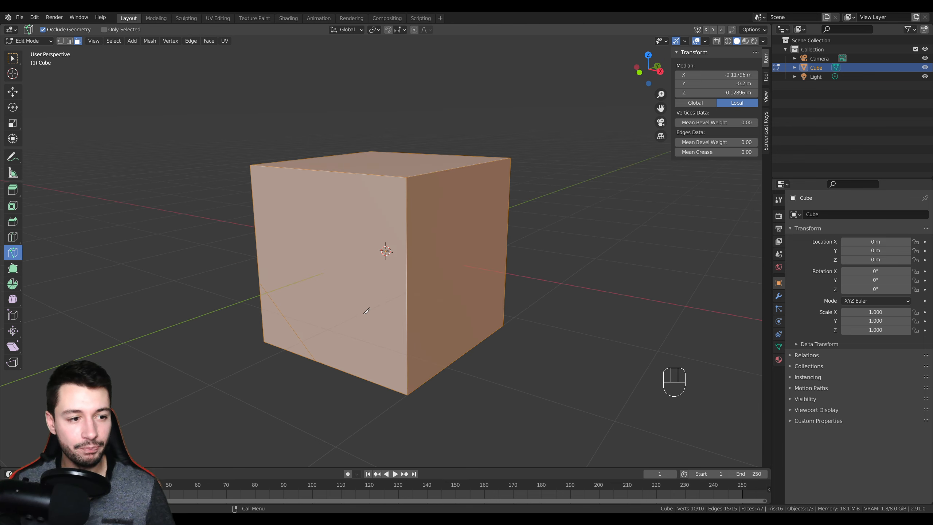
key(ctrl+z)
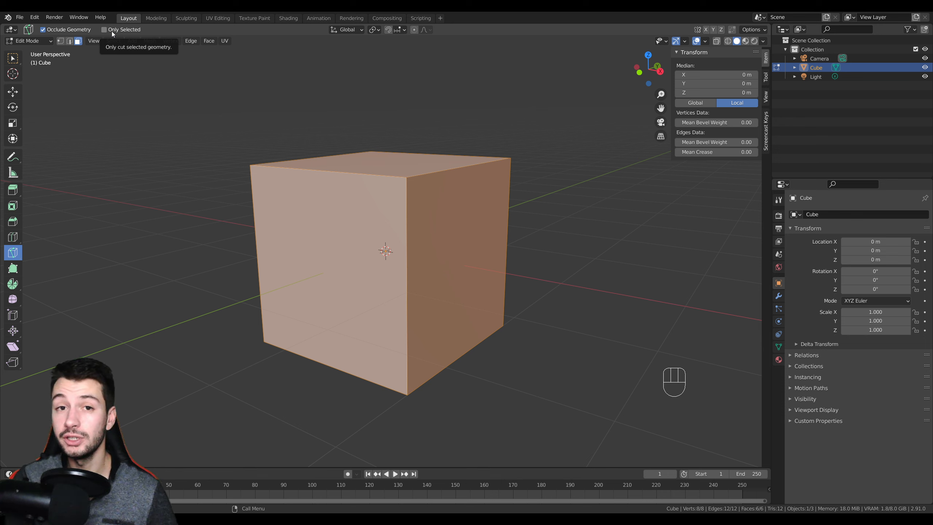
- Select the two adjacent vertical faces at the front of the cube and activate the Knife tool
click(12, 58)
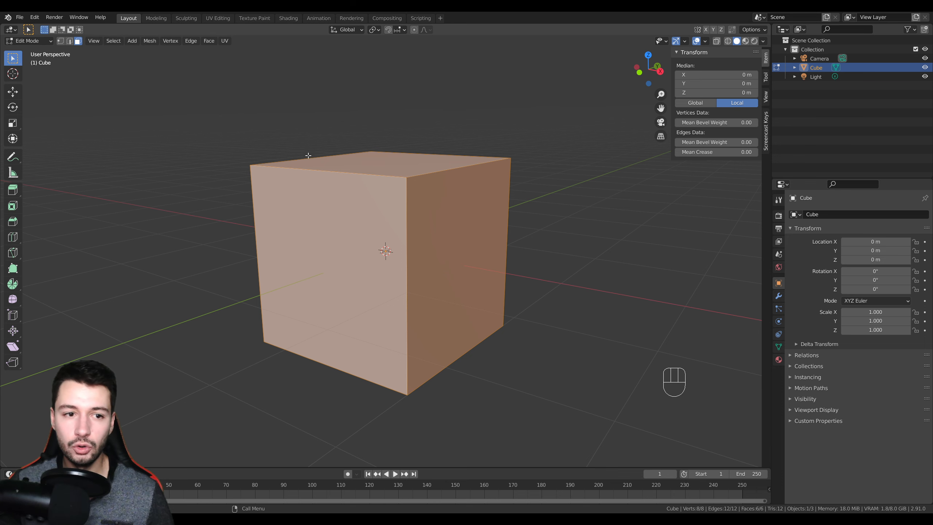
middle_drag(340, 166, 404, 206)
click(331, 265)
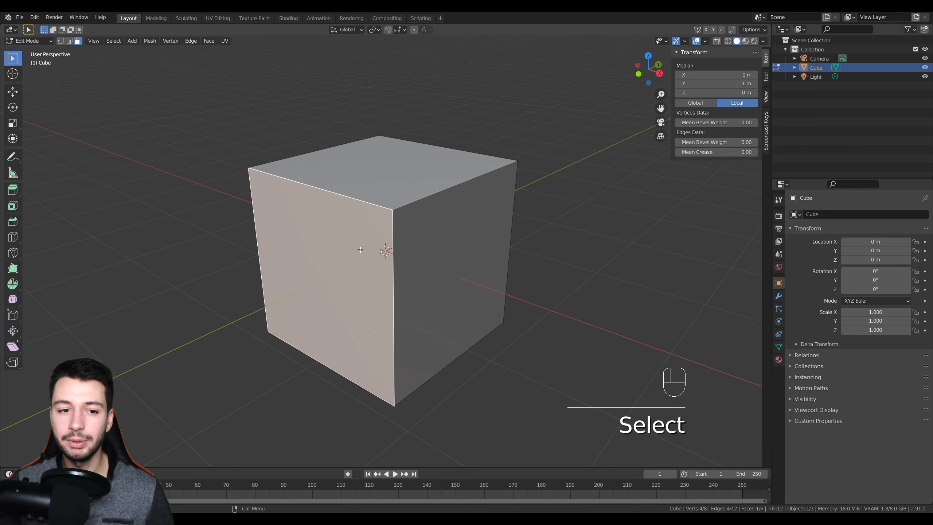
shift+click(442, 243)
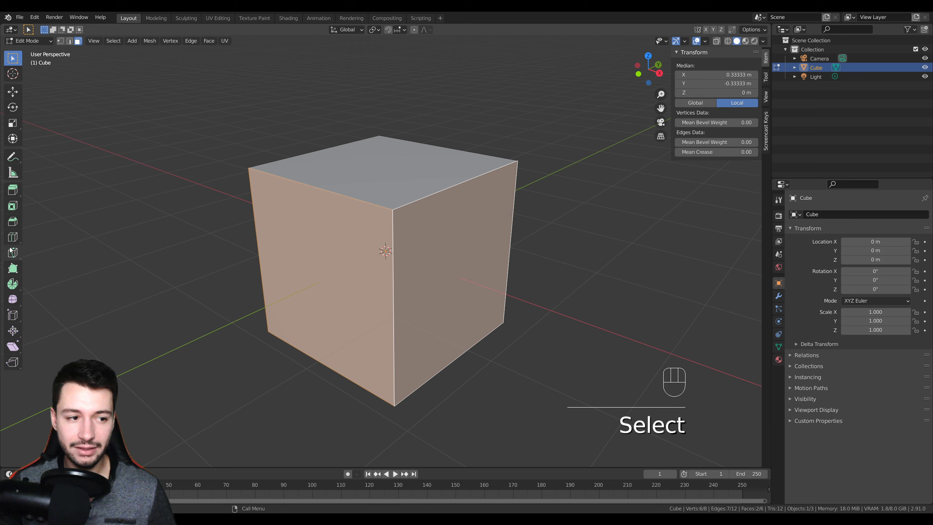
click(12, 252)
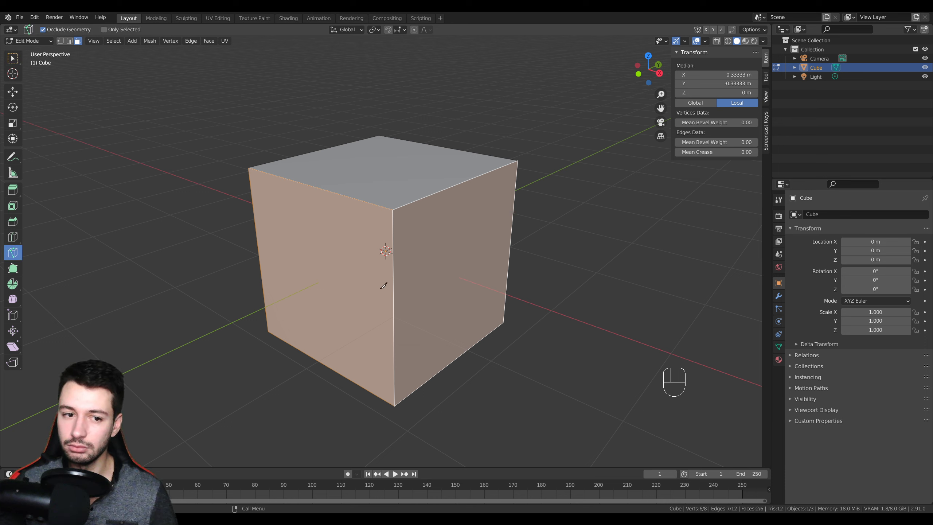
- Try Knife cuts running across the unselected top face and both selected side faces, and undo them
click(282, 340)
click(433, 144)
click(460, 354)
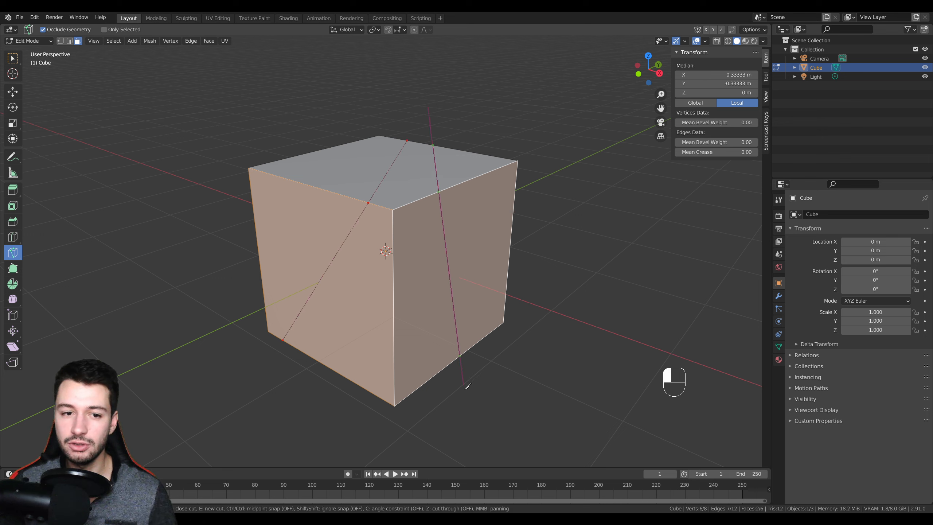
key(Return)
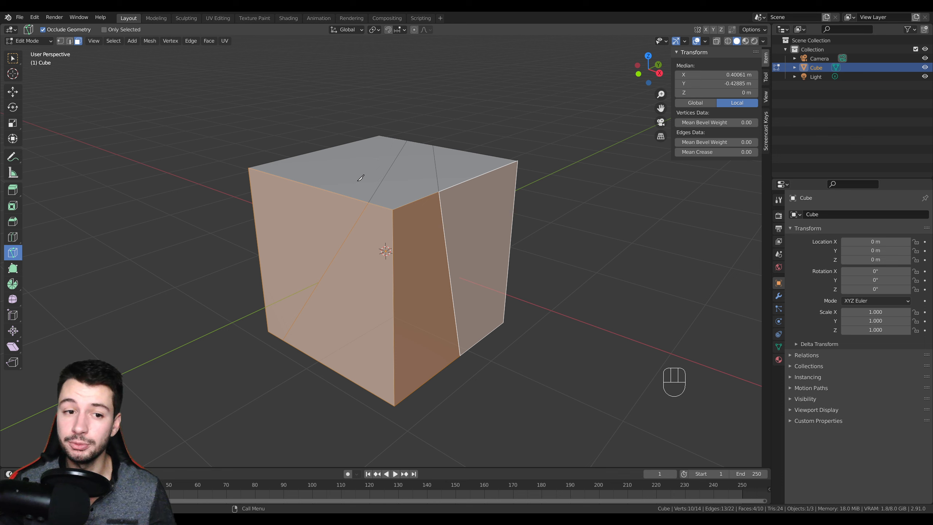
key(ctrl+z)
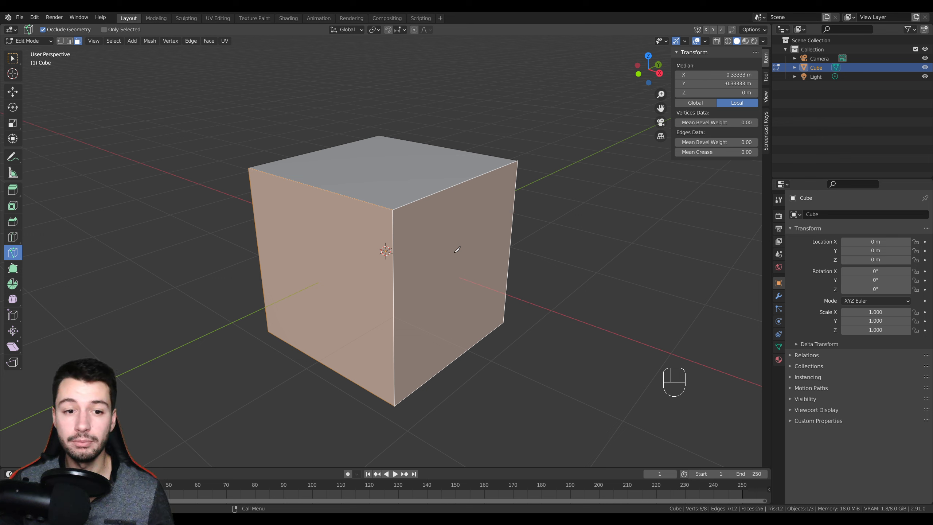
- Restrict the Knife tool to selected geometry by enabling Only Selected
click(104, 29)
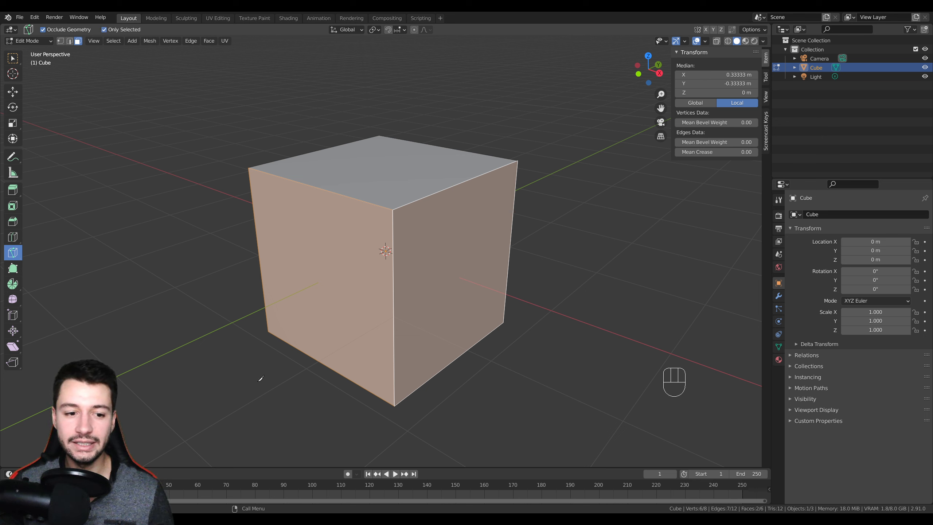
- Try Knife cuts across the top face and both selected side faces with Only Selected enabled, and undo them
drag(239, 394, 431, 111)
drag(435, 146, 513, 432)
key(Return)
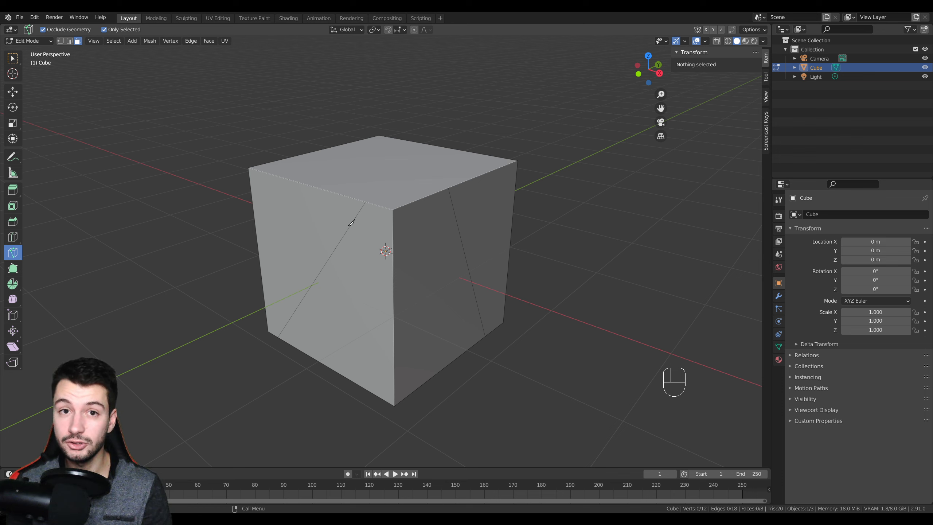
key(ctrl+z)
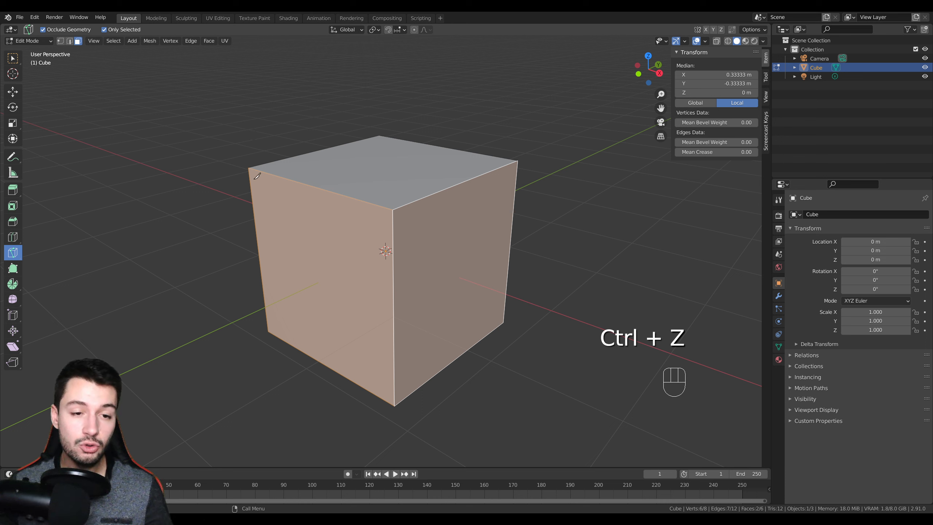
- Turn off the Knife tool's Only Selected option and deselect all of the cube's faces
click(103, 29)
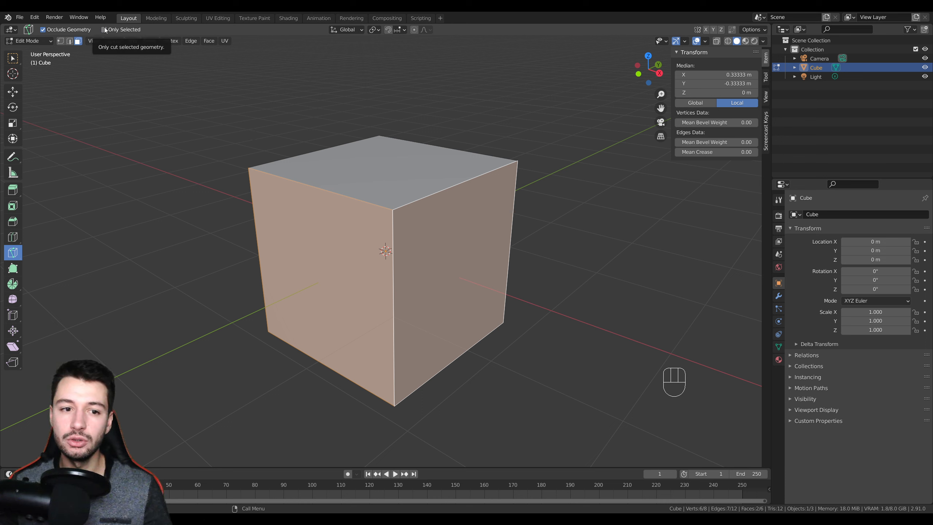
key(alt+a)
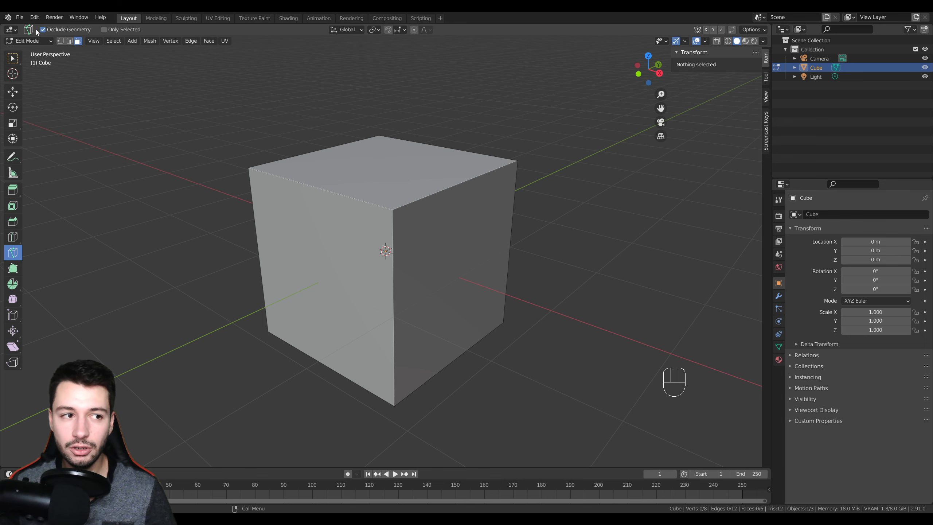
- Try a diagonal Knife cut across the front and top faces with Occlude Geometry enabled, check the other sides and undo it
click(286, 344)
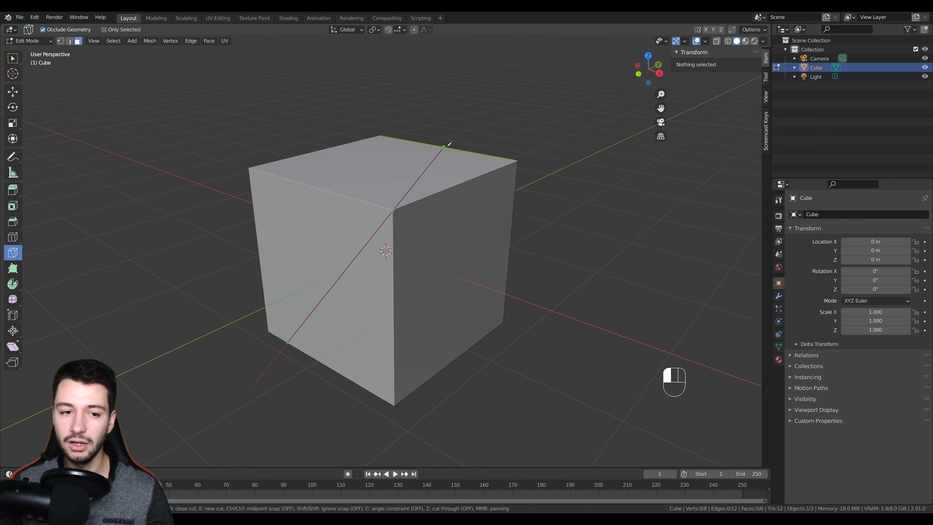
click(473, 75)
key(Return)
middle_drag(470, 240, 425, 261)
key(ctrl+z)
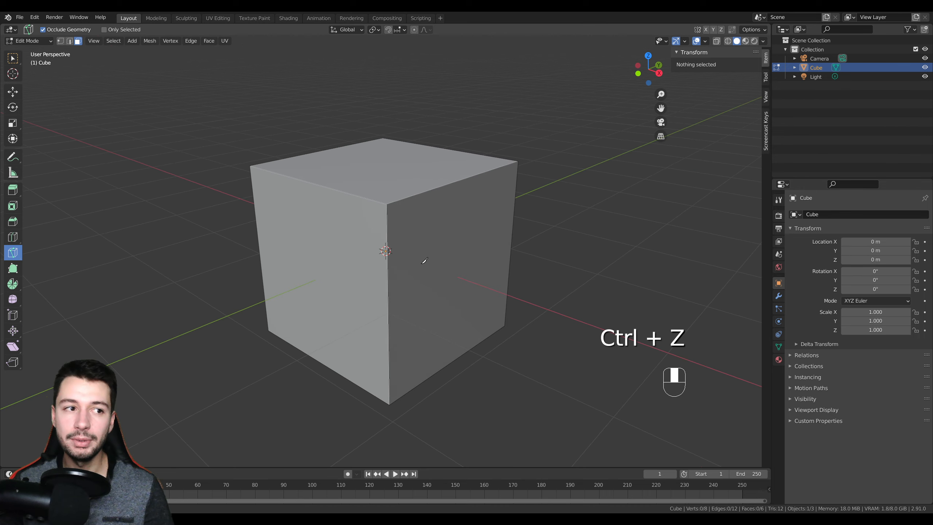
- Turn off Occlude Geometry and make a diagonal Knife cut through the whole cube across its front and top faces
click(43, 30)
middle_drag(307, 250, 327, 324)
drag(272, 385, 445, 86)
key(Return)
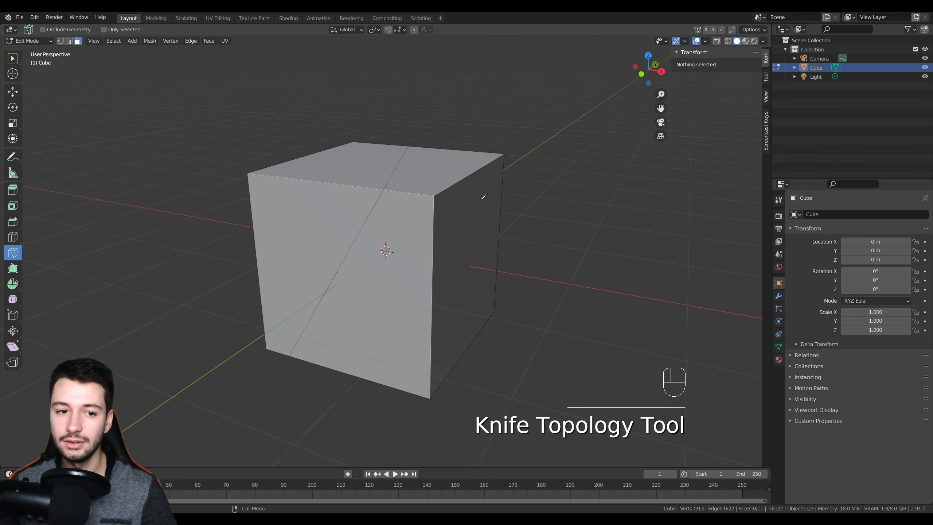
- Inspect the cut on the cube's hidden sides with X-Ray shading, return to solid display and undo the cut
middle_drag(482, 197, 307, 228)
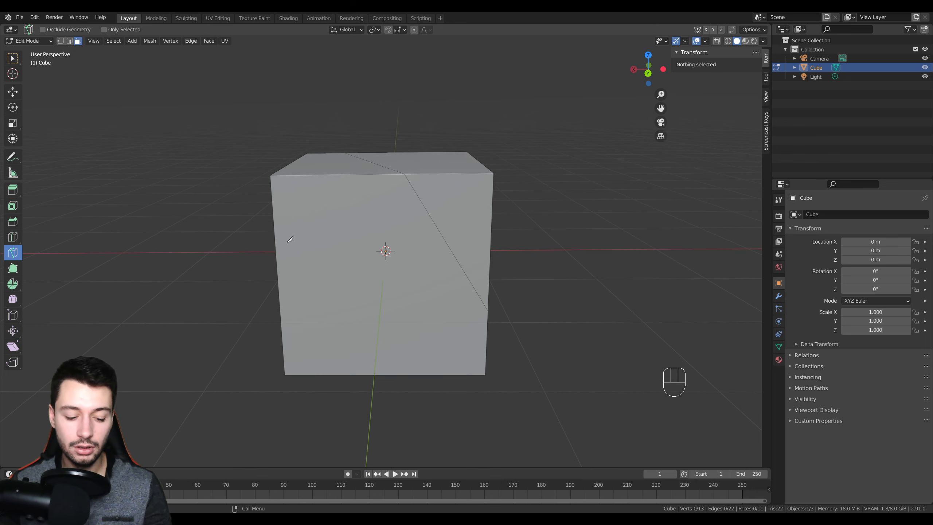
click(717, 41)
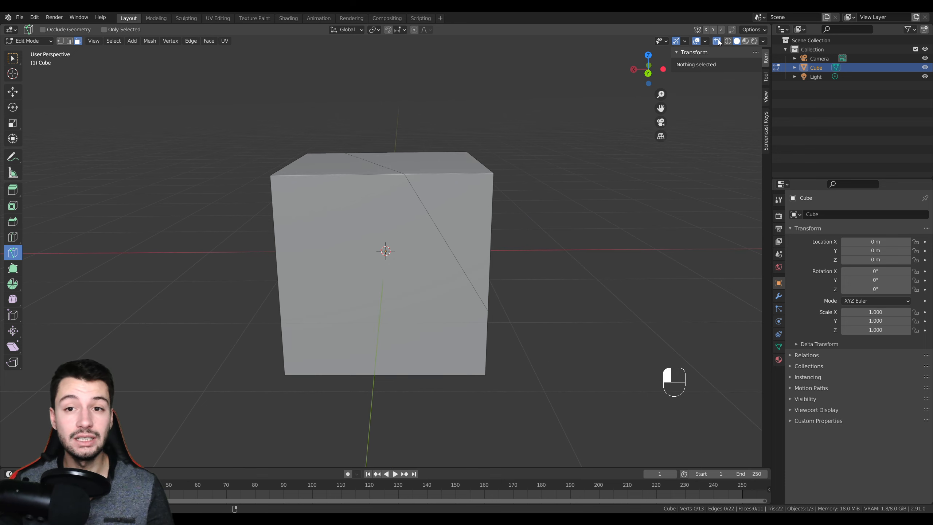
click(717, 41)
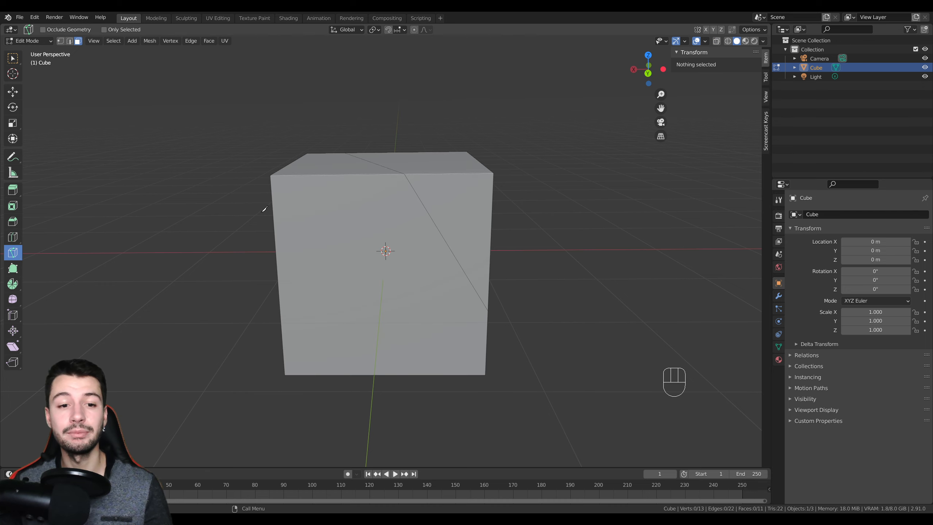
click(717, 42)
middle_drag(479, 221, 620, 136)
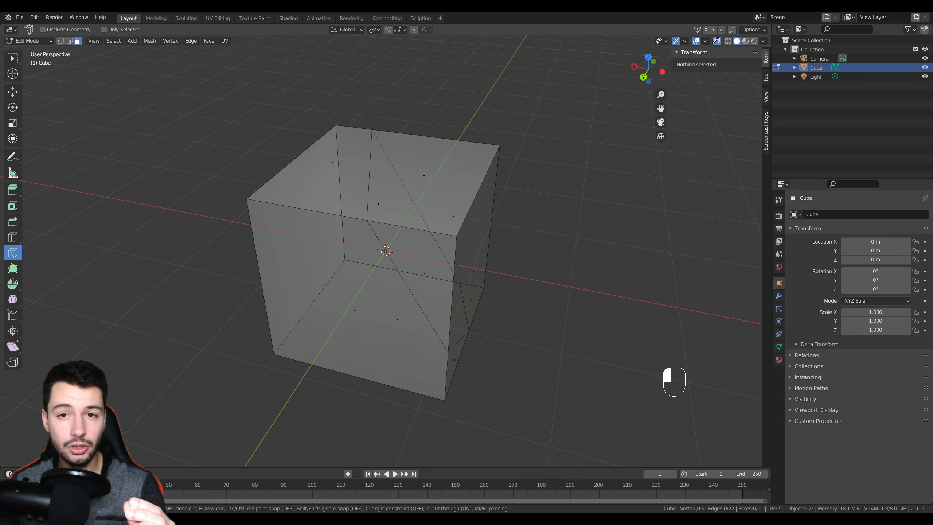
click(716, 43)
key(ctrl+z)
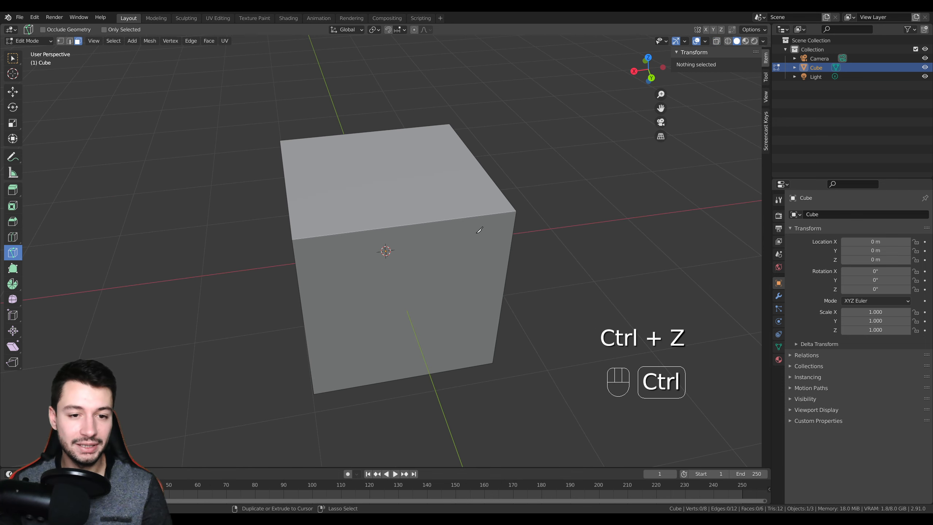
- Try a diagonal Knife cut straight through the cube from the front orthographic view, inspect it and undo it
middle_drag(543, 235, 560, 233)
key(KP_1)
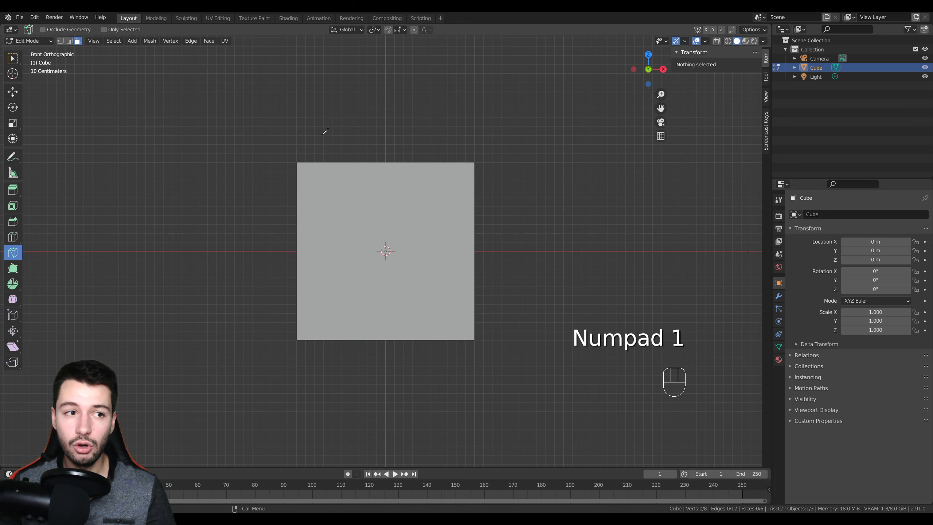
drag(328, 157, 431, 337)
mouse_move(430, 336)
middle_down()
mouse_move(495, 281)
mouse_move(499, 305)
middle_up()
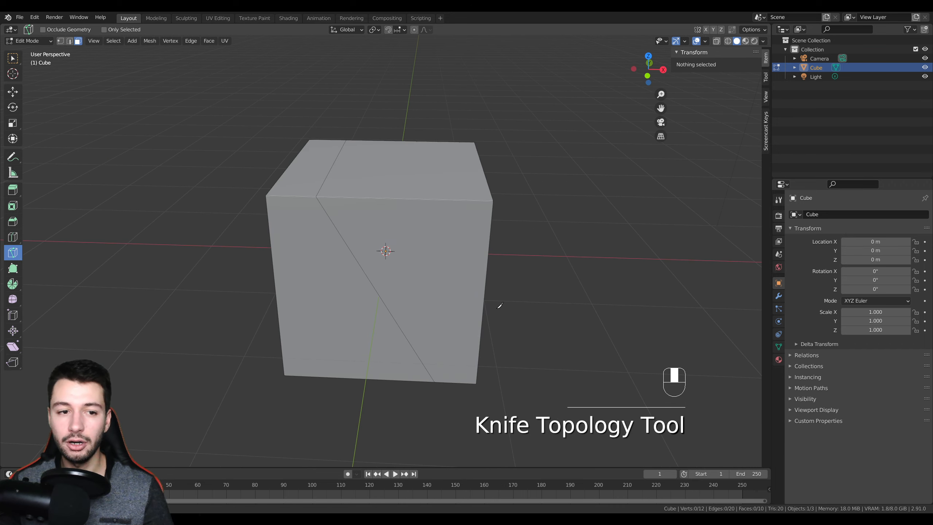
key(ctrl+z)
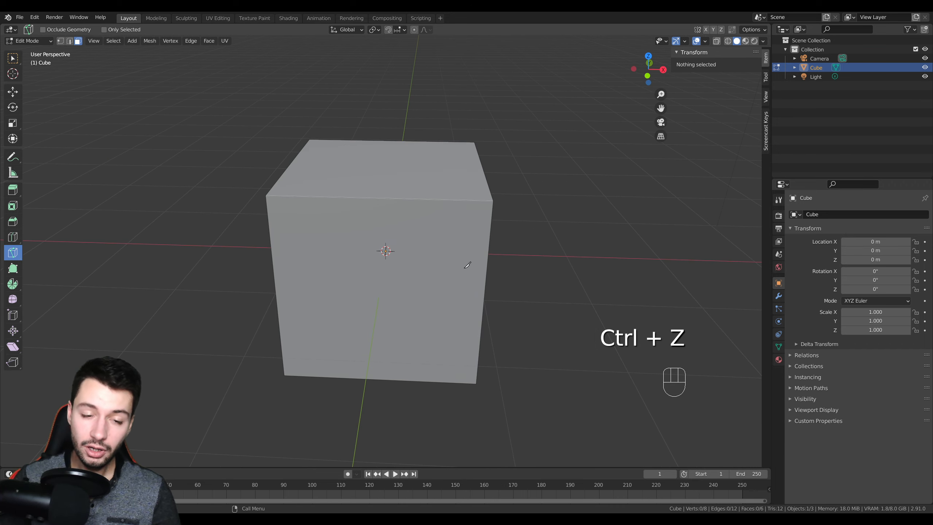
- Return to Object Mode and delete the cube
key(Tab)
key(Delete)
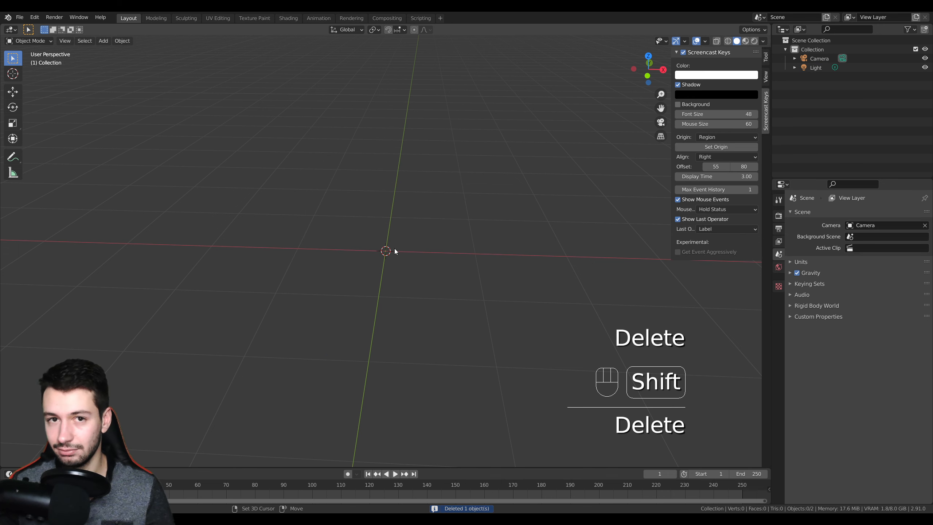
middle_drag(408, 298, 340, 222)
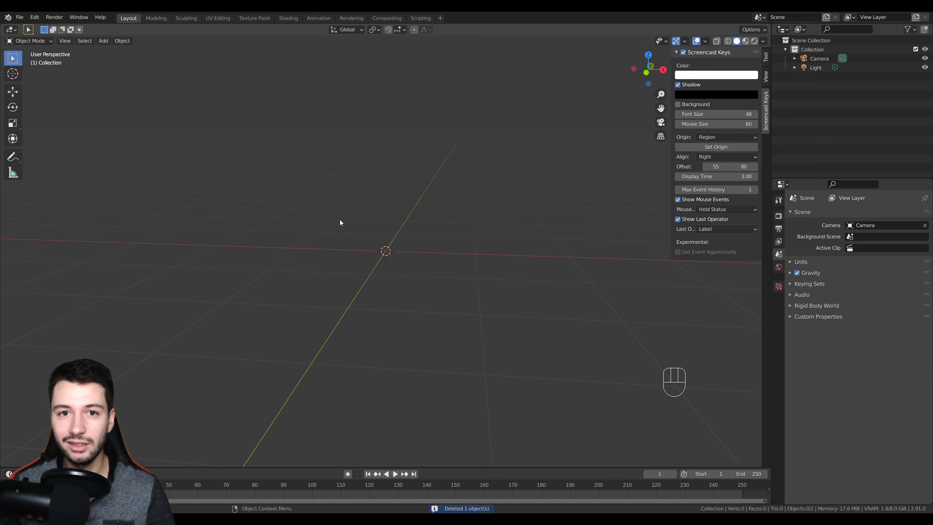
- Add a cylinder to the scene from the front orthographic view
key(shift+a)
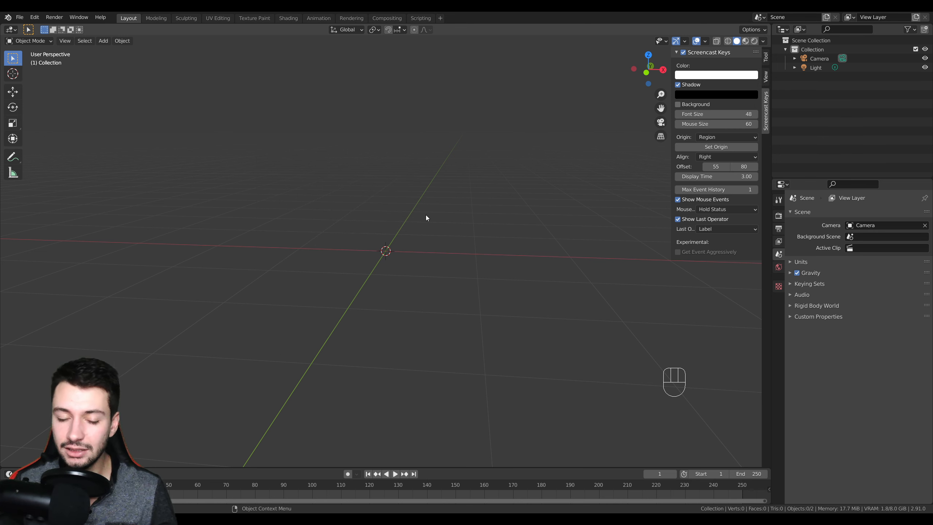
key(KP_1)
key(shift+a)
click(475, 260)
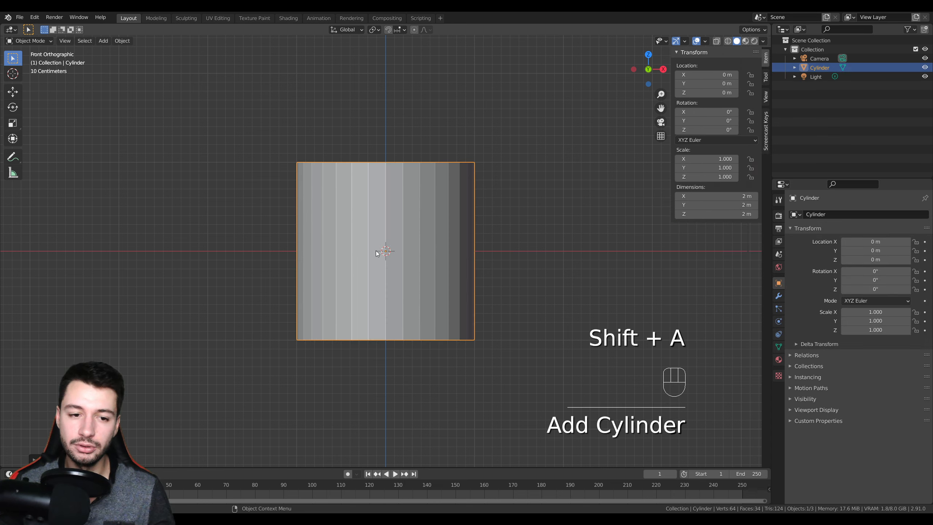
- Stretch the cylinder along Z to a scale of about 1.96 and tilt it -35° around Y
key(s)
key(z)
click(369, 411)
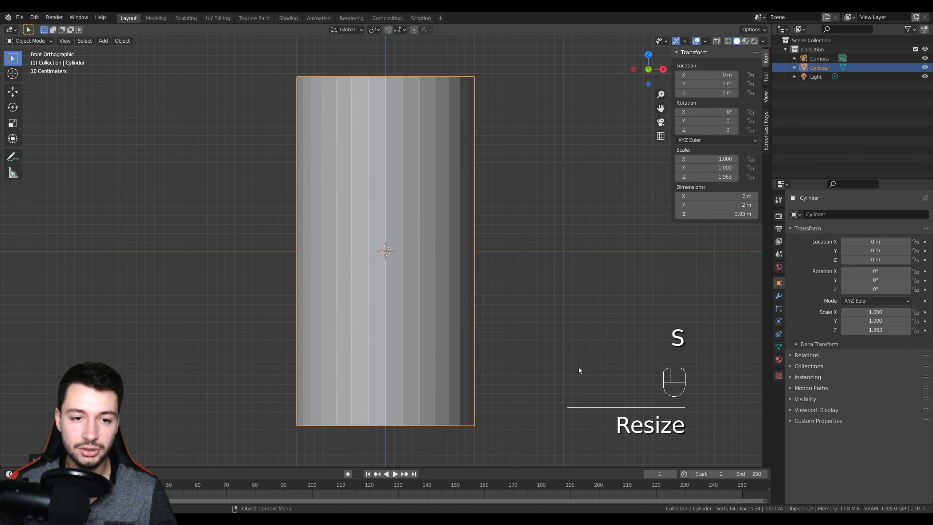
key(r)
ctrl+click(498, 220)
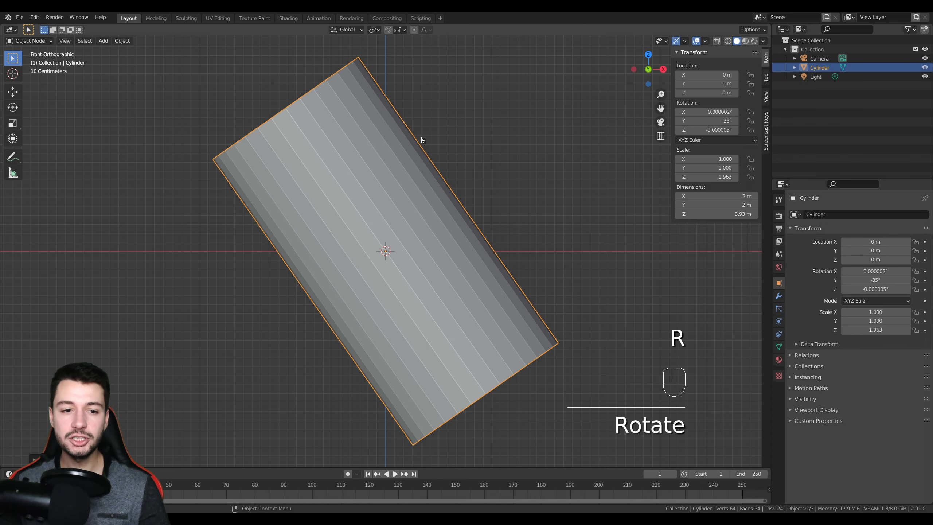
- Draw a vertical annotation line across the tilted cylinder to mark a possible cut, and undo it
shift+middle_drag(405, 108, 416, 94)
scroll(417, 94, down, 1)
drag(395, 106, 389, 398)
key(ctrl+z)
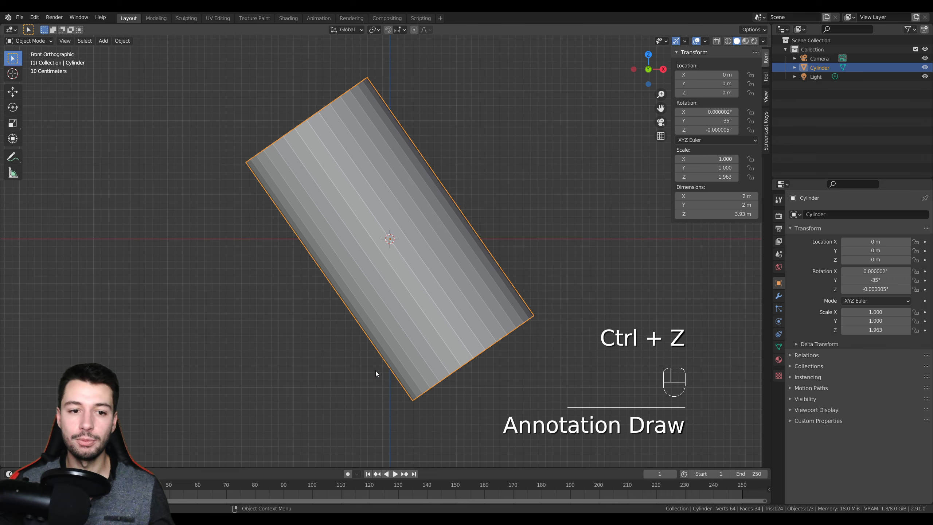
- Enter Edit Mode on the cylinder, preview a loop cut around its middle and cancel it
key(Tab)
key(ctrl+r)
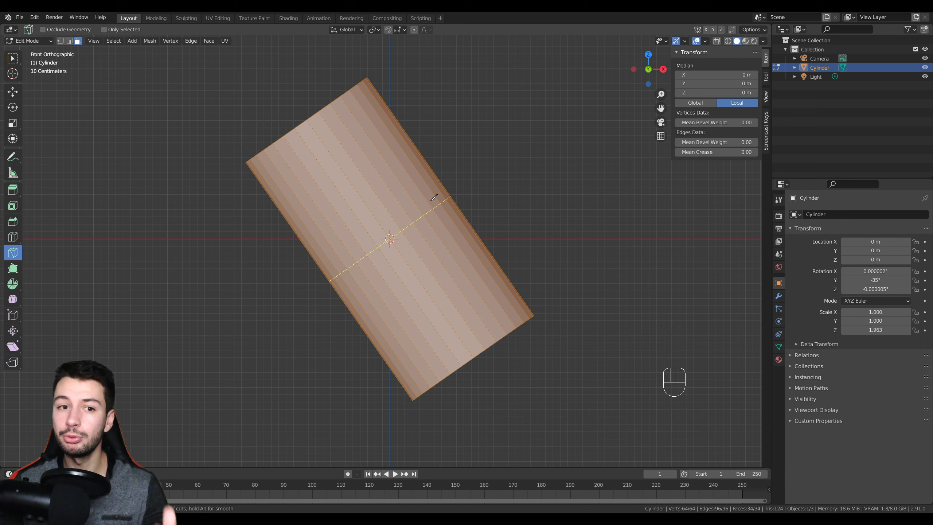
right_click(433, 197)
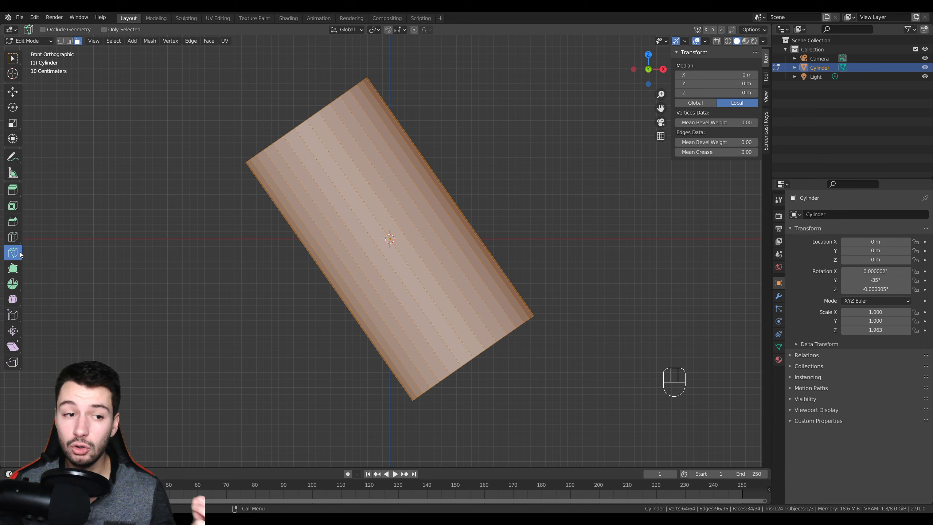
- Cut vertically through the tilted cylinder's centre with the Knife tool, using the angle constraint to keep the line straight
key(k)
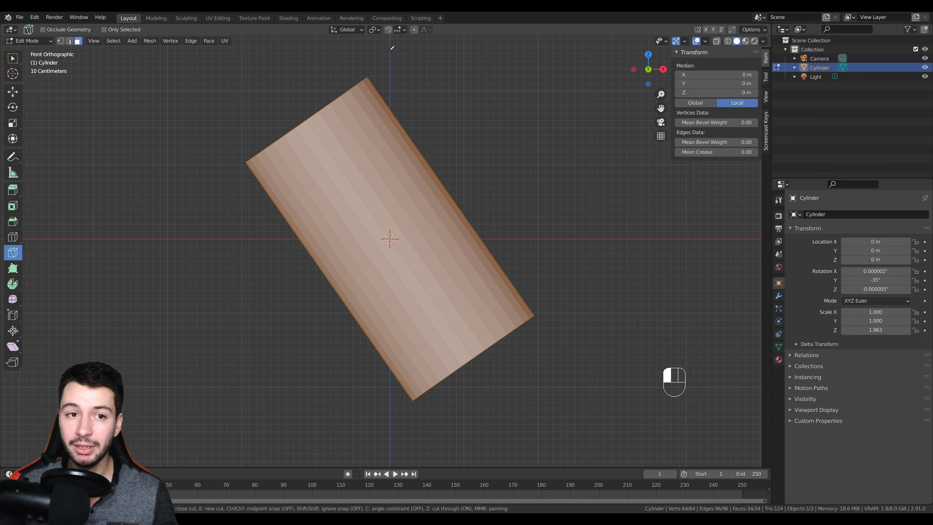
drag(387, 107, 392, 432)
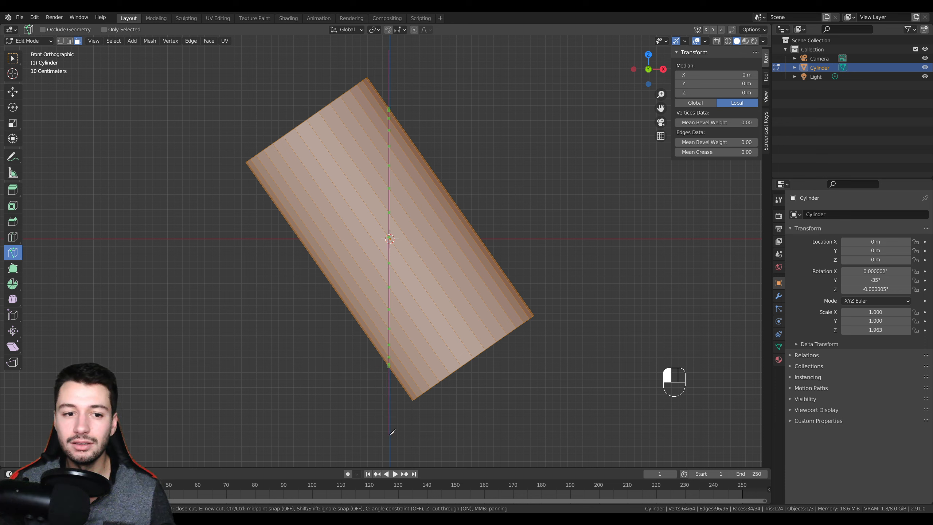
drag(392, 432, 462, 147)
key(c)
drag(509, 102, 481, 121)
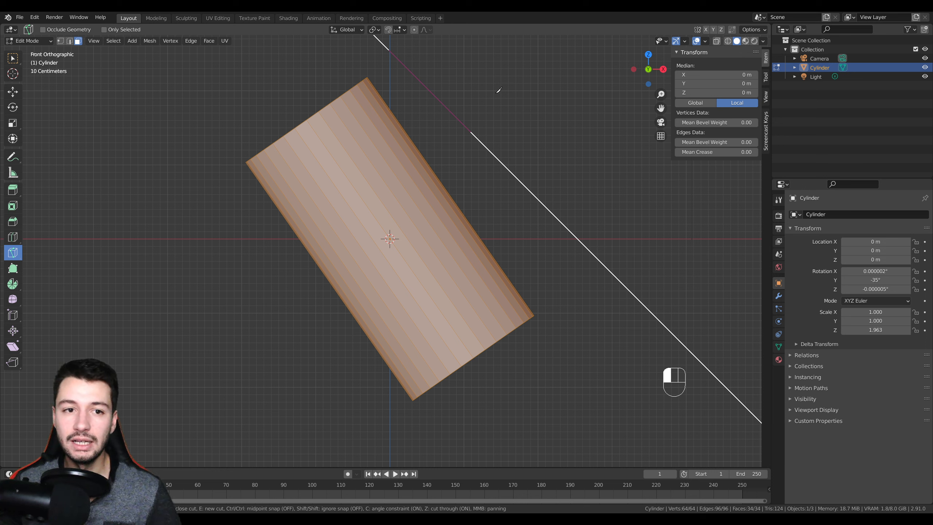
drag(499, 90, 481, 103)
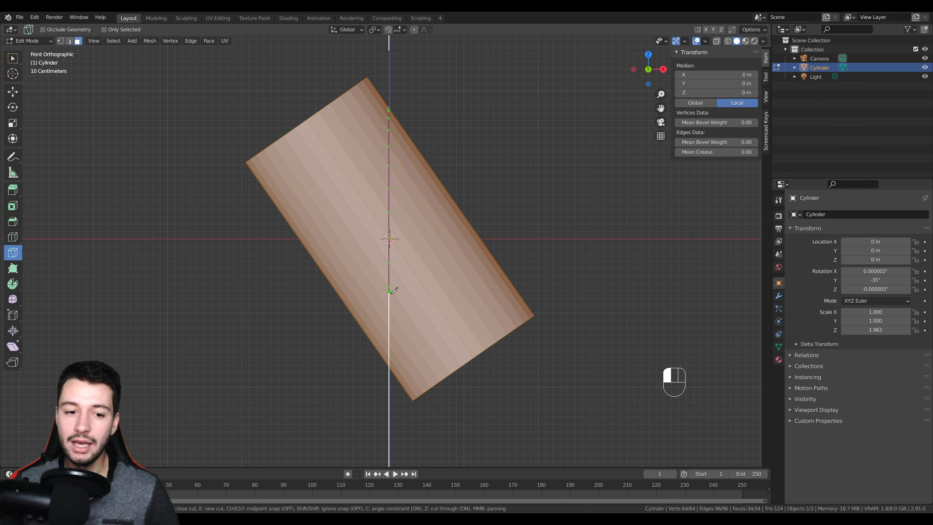
click(395, 429)
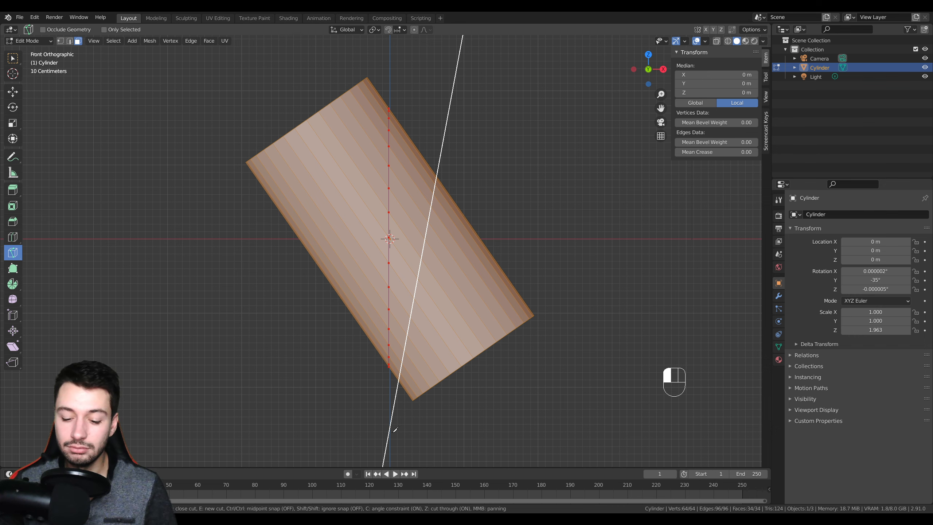
key(Return)
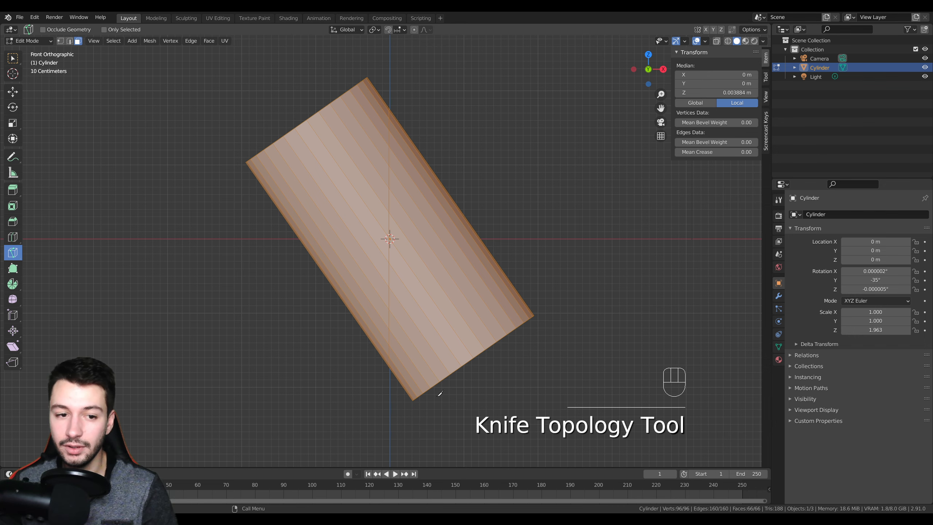
- Switch to the selection tool and loop-select the cylinder's side faces above the diagonal cut
middle_drag(439, 393, 458, 375)
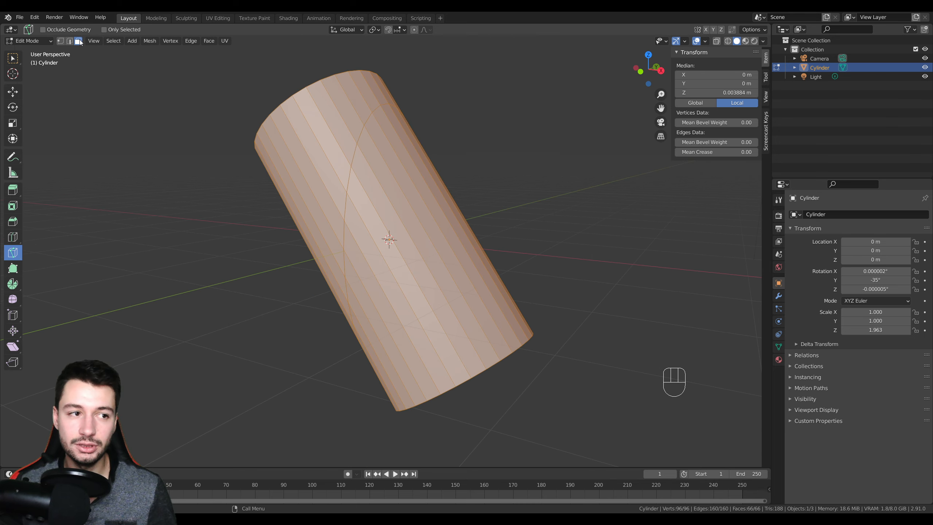
click(13, 58)
click(330, 141)
alt+click(330, 141)
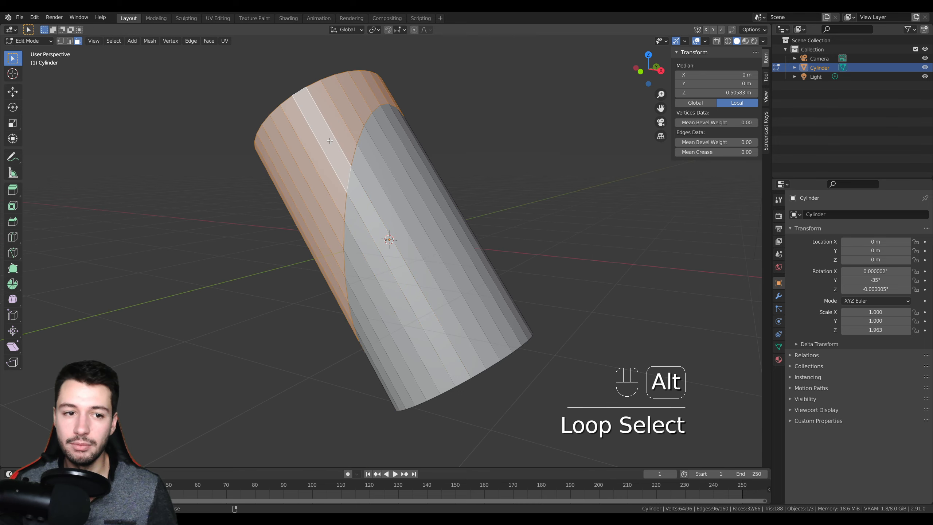
middle_drag(329, 140, 332, 177)
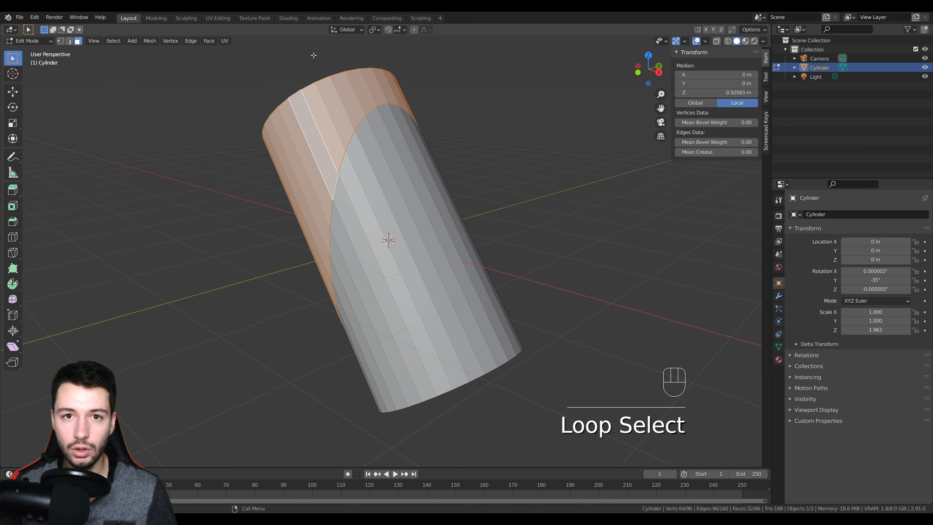
alt+click(461, 218)
- Extrude the selected side faces of the cylinder and scale the extrusion outward by about 1.4
middle_drag(338, 98, 462, 204)
key(s)
right_click(445, 151)
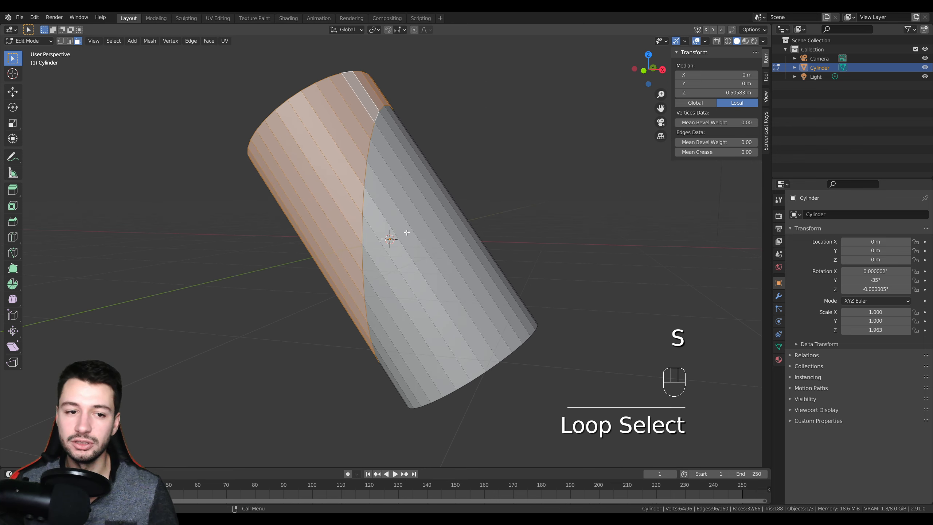
key(e)
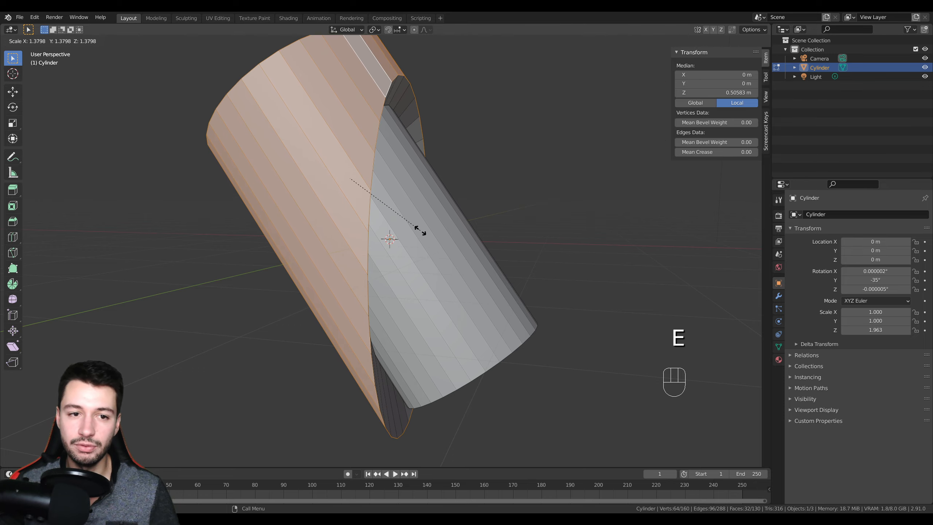
click(412, 233)
- Return to Object Mode and replace the cylinder with a new default cube
key(Tab)
middle_drag(435, 229, 399, 203)
key(Delete)
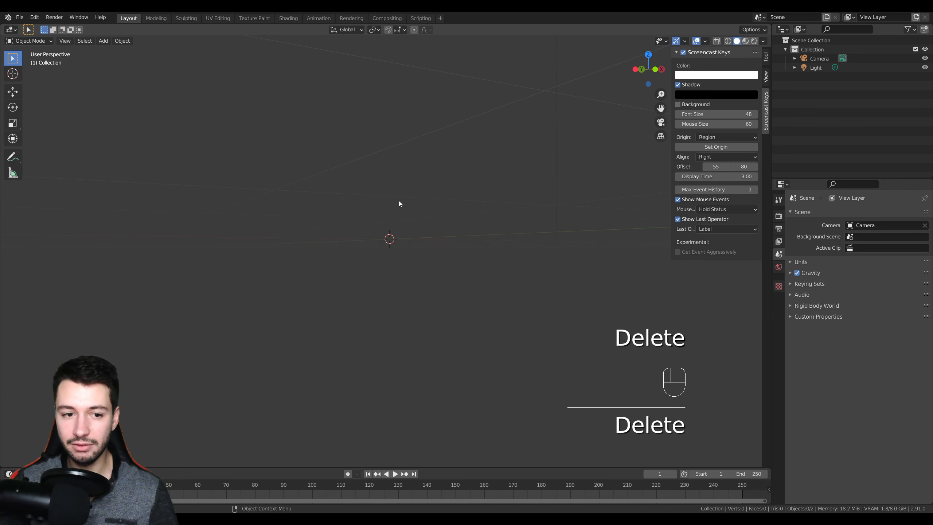
key(shift+a)
mouse_move(398, 201)
click(433, 210)
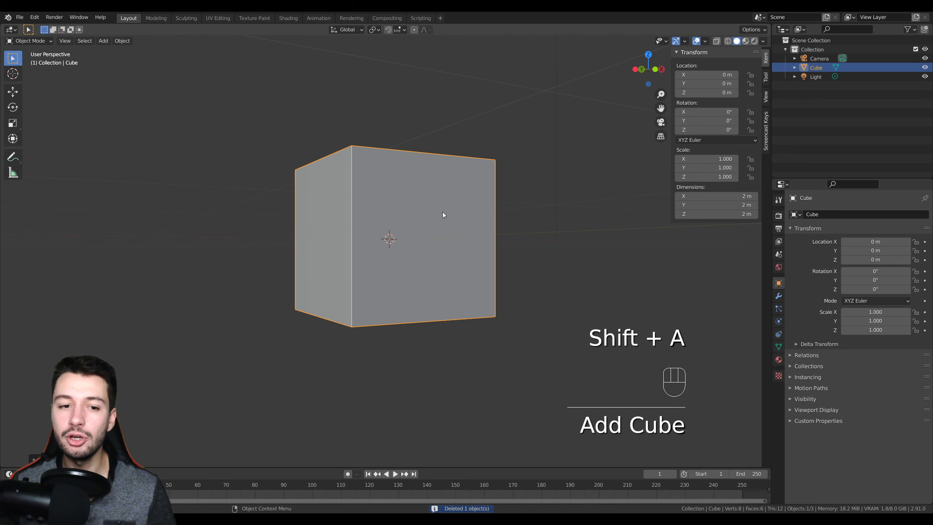
- Enter Edit Mode on the new cube and activate the Bisect tool
middle_drag(431, 242, 460, 274)
scroll(428, 259, up, 3)
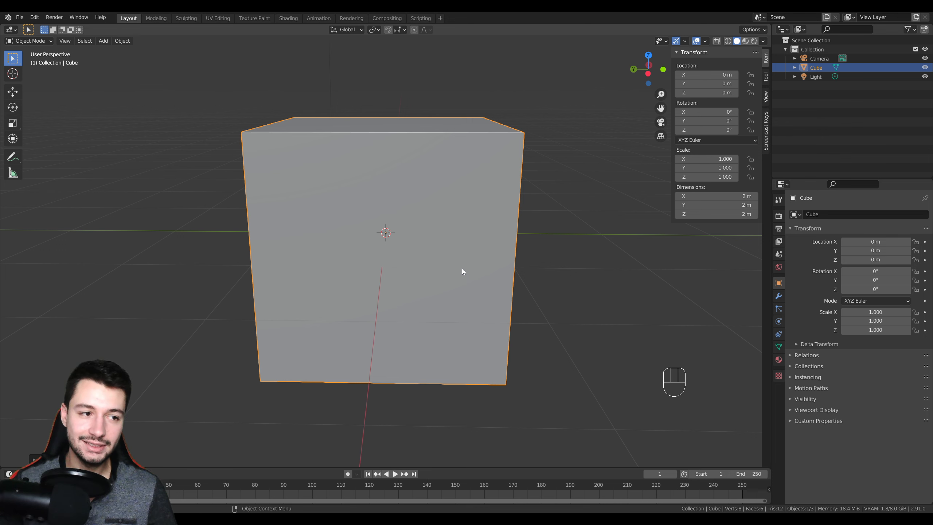
key(Tab)
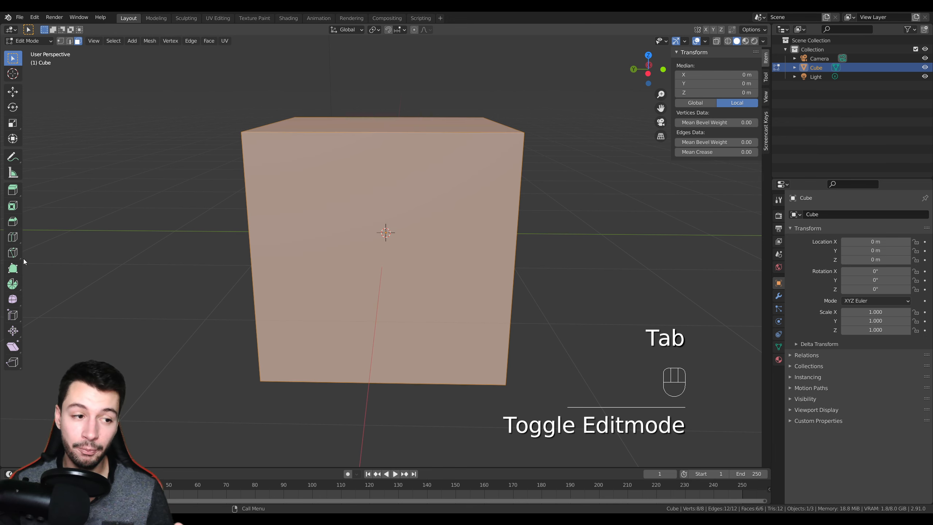
drag(13, 252, 57, 273)
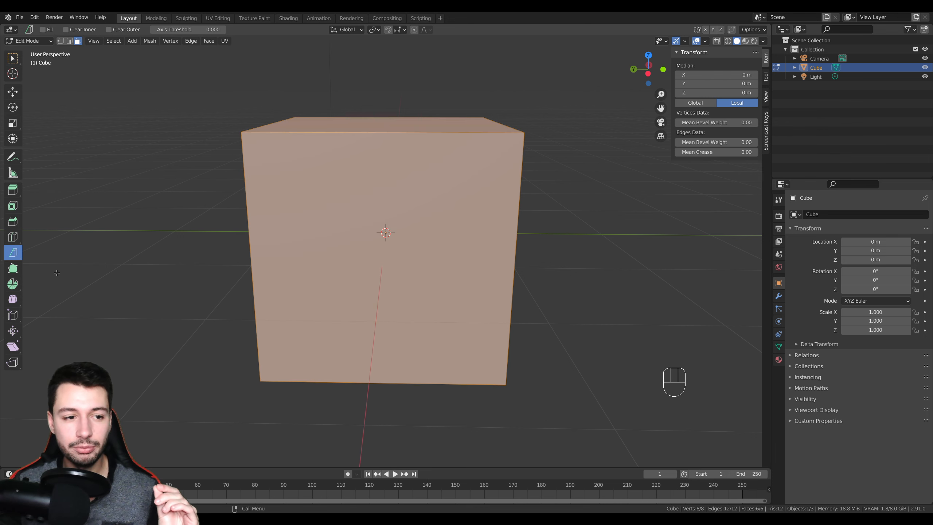
scroll(155, 301, down, 3)
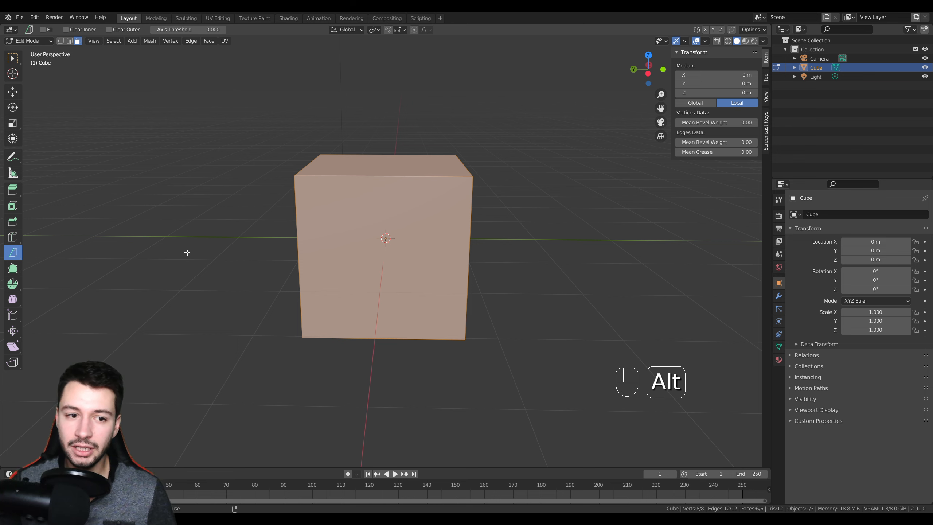
- Deselect the whole cube and try to bisect it with nothing selected
key(alt+a)
middle_drag(329, 394, 321, 363)
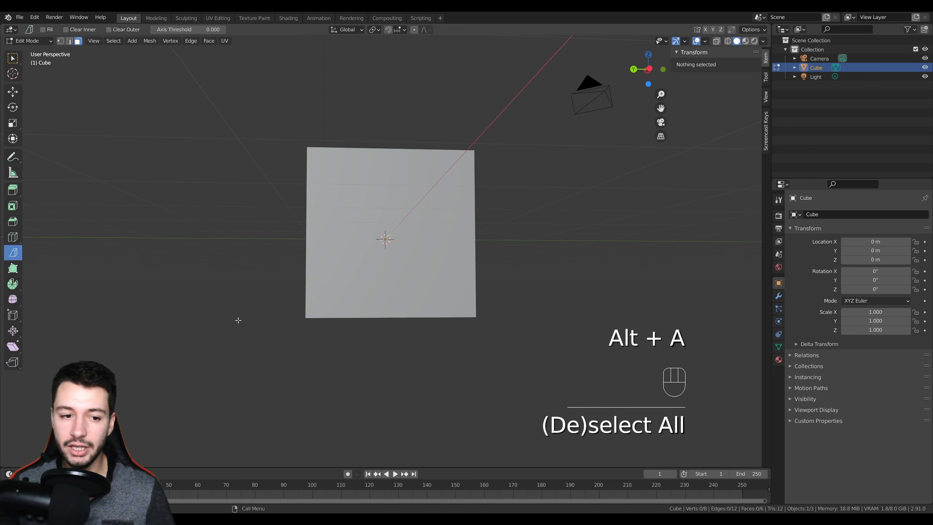
click(262, 281)
click(287, 258)
click(265, 222)
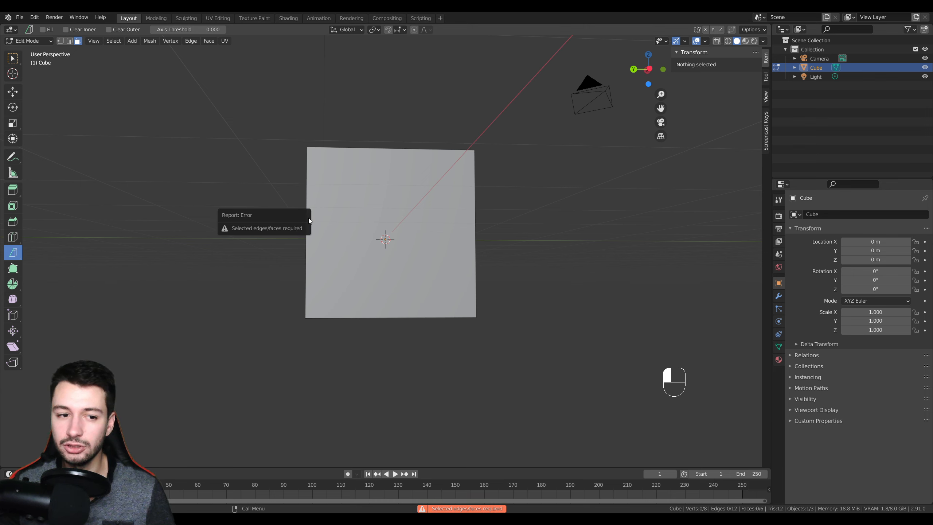
click(221, 194)
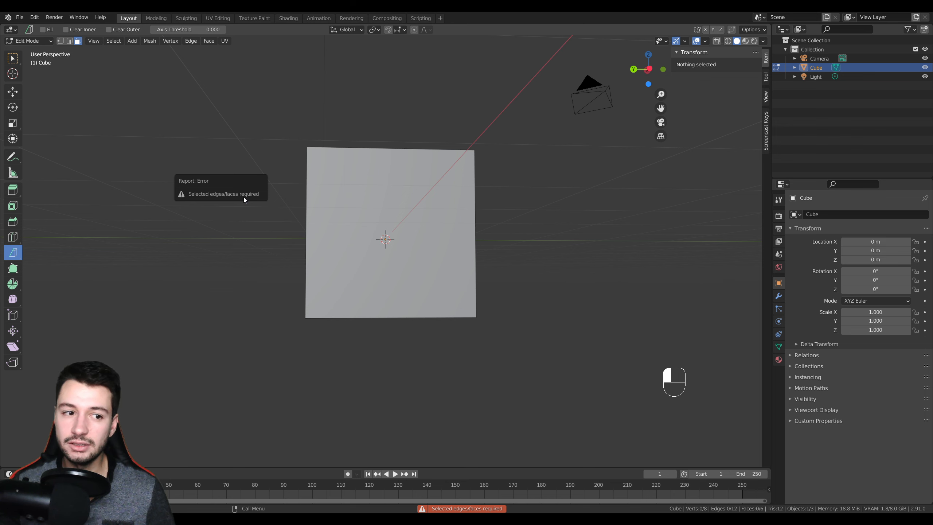
- Select the entire cube, bisect it with a nearly horizontal cut, and undo the cut and the accidental deselection
key(a)
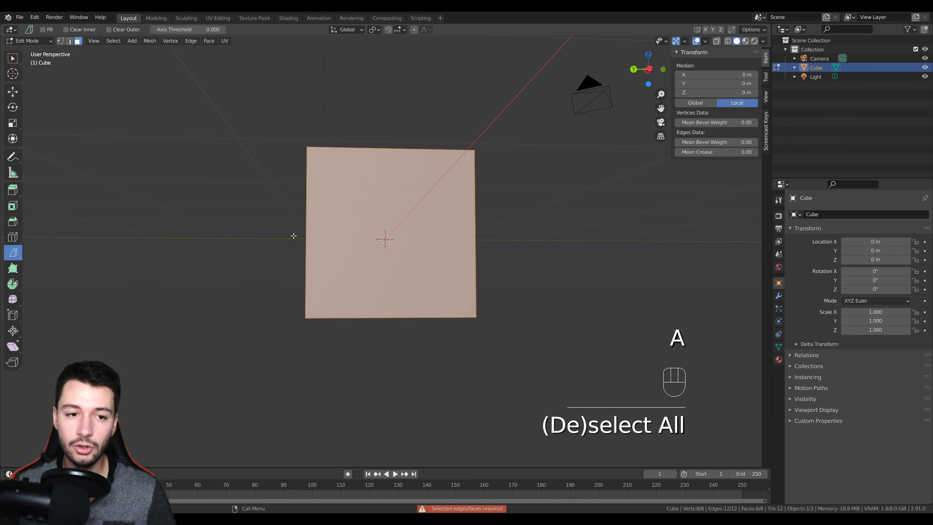
mouse_move(308, 262)
middle_down()
mouse_move(266, 271)
mouse_move(247, 288)
mouse_move(247, 258)
middle_up()
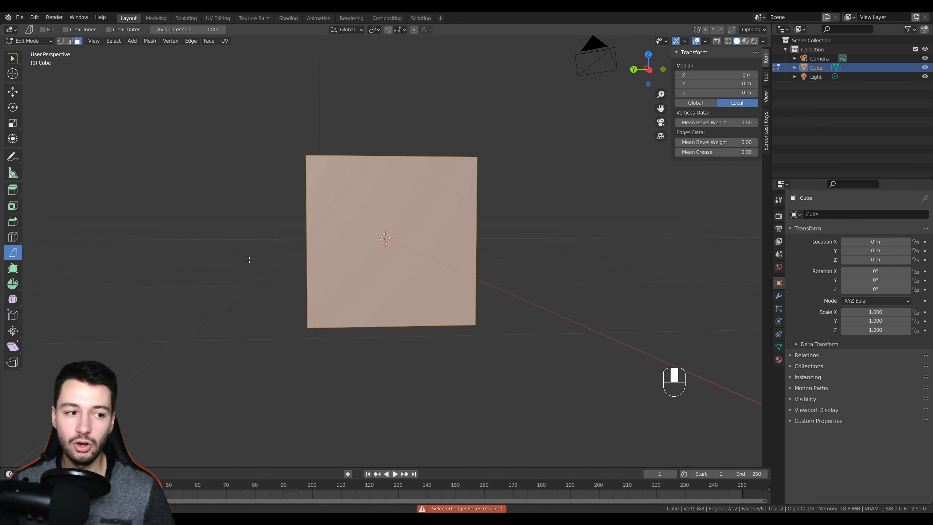
mouse_move(224, 272)
mouse_down()
mouse_move(275, 246)
mouse_move(297, 282)
mouse_move(550, 247)
mouse_move(533, 200)
mouse_move(258, 270)
mouse_move(603, 282)
mouse_move(527, 97)
mouse_move(602, 279)
mouse_move(521, 128)
mouse_move(565, 325)
mouse_move(539, 365)
mouse_move(520, 116)
mouse_move(546, 272)
mouse_move(491, 206)
mouse_move(323, 108)
mouse_move(544, 301)
mouse_up()
key(ctrl+z)
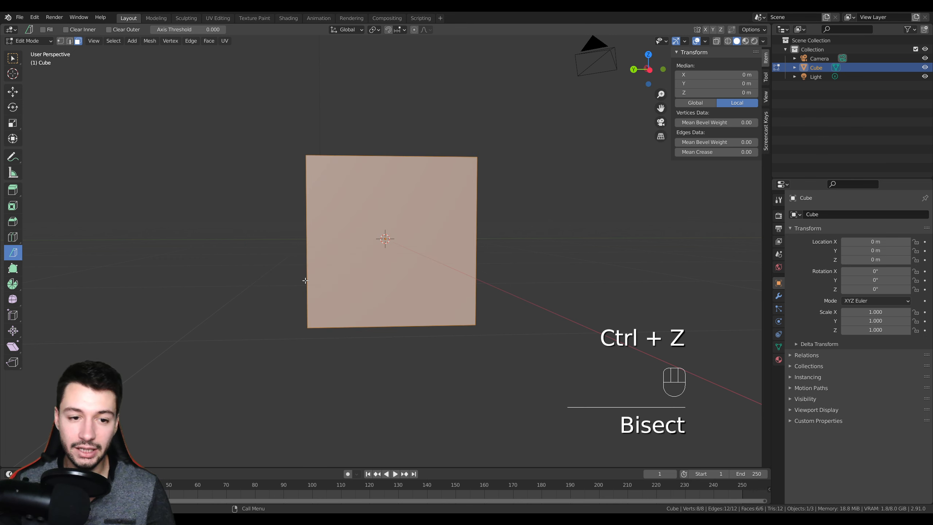
click(253, 261)
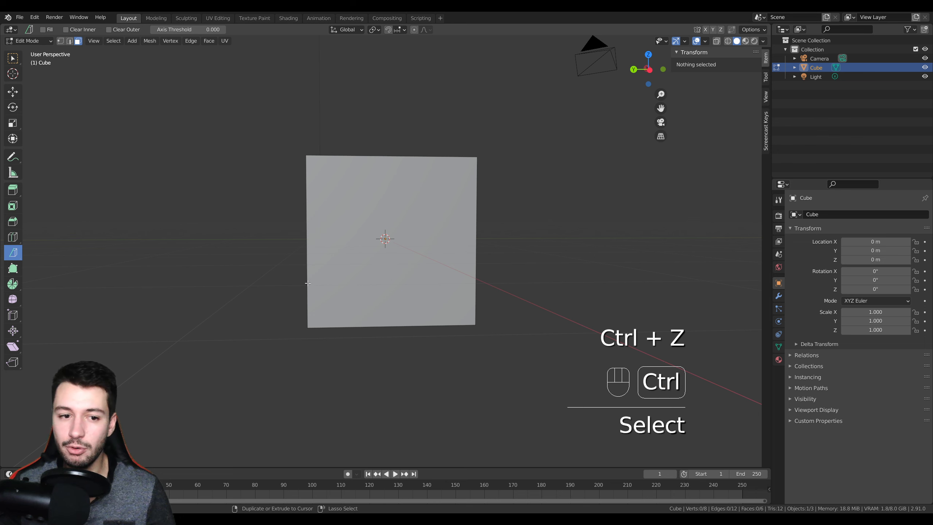
key(ctrl+z)
- Bisect the cube with a gently slanted line through its middle and shift the cutting plane slightly along its normal
drag(247, 275, 637, 179)
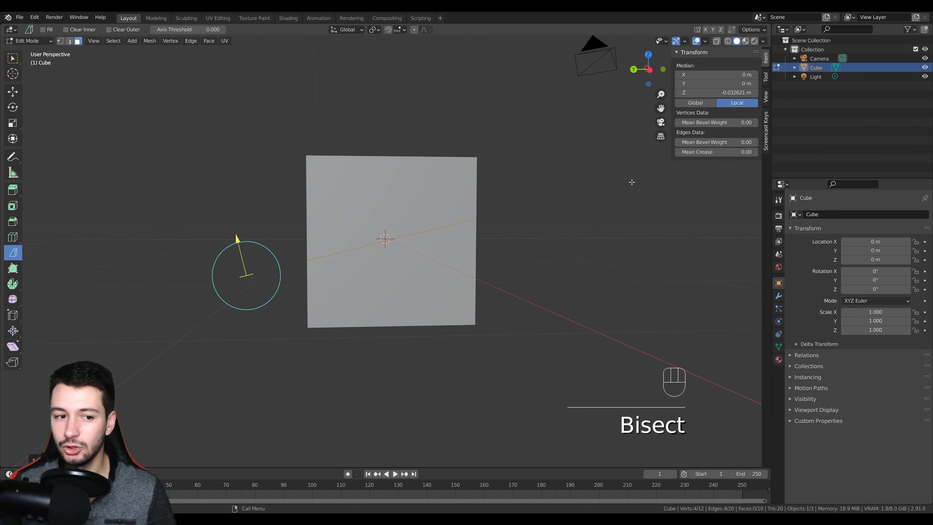
mouse_move(544, 273)
middle_down()
mouse_move(454, 292)
mouse_move(371, 278)
mouse_move(562, 266)
mouse_move(558, 278)
middle_up()
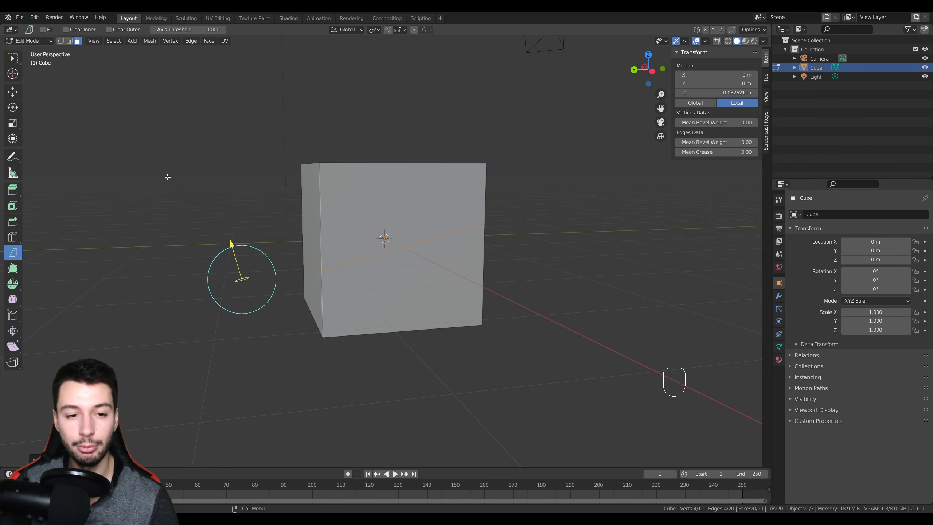
middle_drag(259, 184, 226, 246)
mouse_move(228, 245)
mouse_down()
mouse_move(210, 187)
mouse_move(228, 241)
mouse_move(237, 240)
mouse_up()
key(Return)
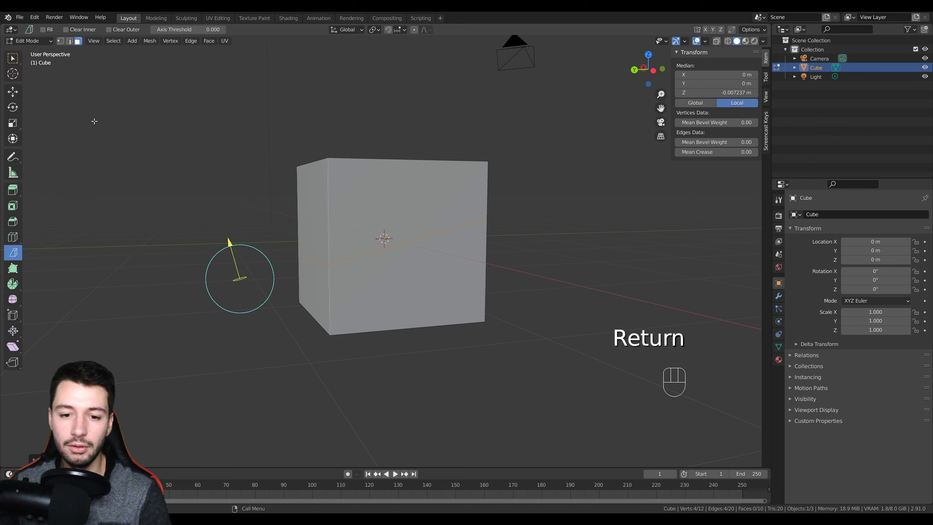
- Switch to the selection tool and select the faces above and below the slanted cut individually to check the split
click(392, 218)
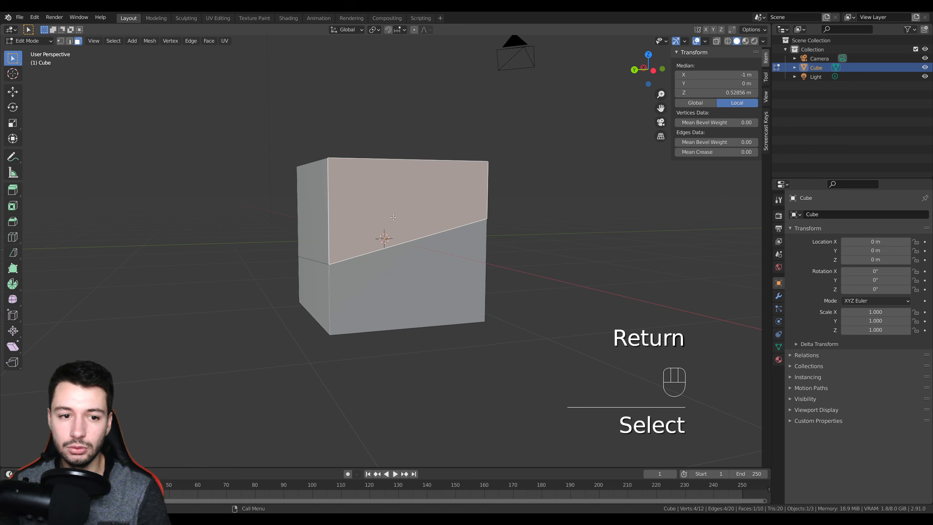
click(410, 287)
click(317, 288)
click(315, 234)
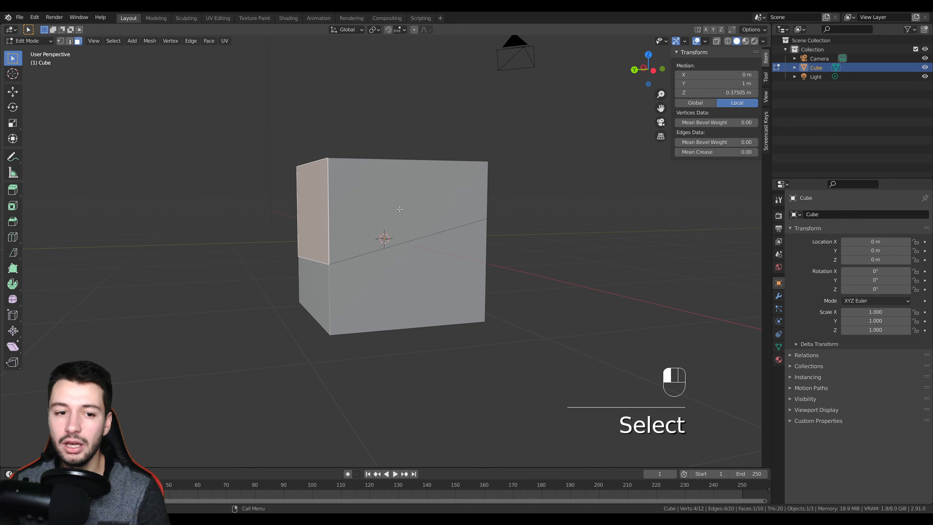
click(399, 209)
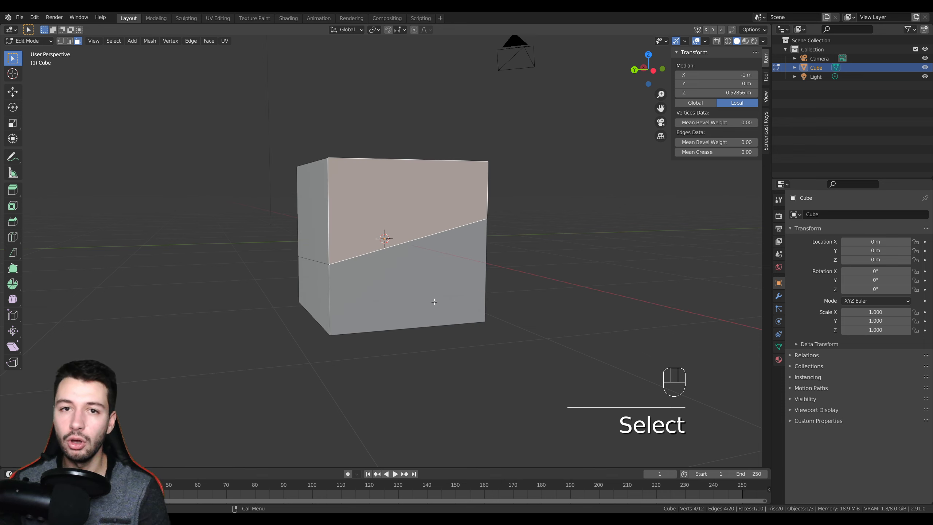
- Undo the face selections and the slanted bisect until the cube is uncut and fully selected
key(ctrl+z)
key(ctrl+z)
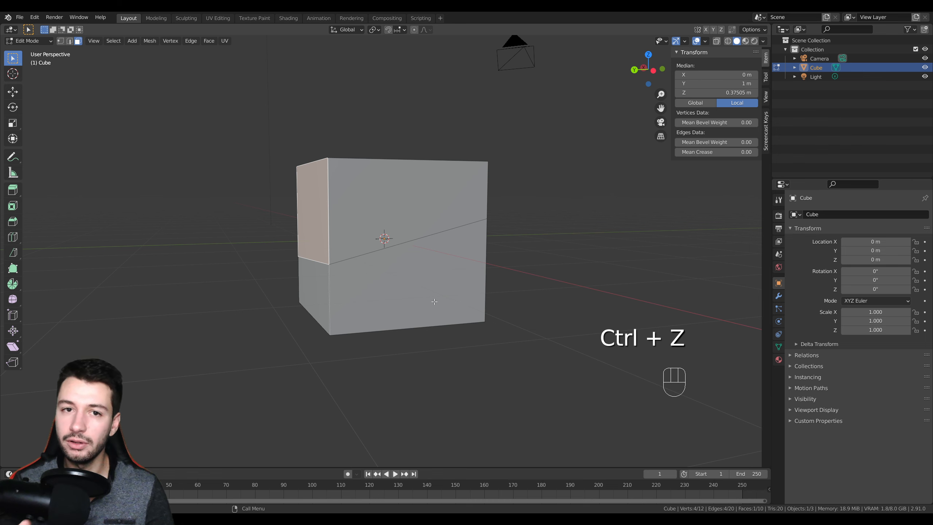
key(ctrl+z)
middle_drag(434, 301, 415, 290)
key(ctrl+z)
key(ctrl+z)
middle_drag(459, 318, 433, 310)
key(ctrl+z)
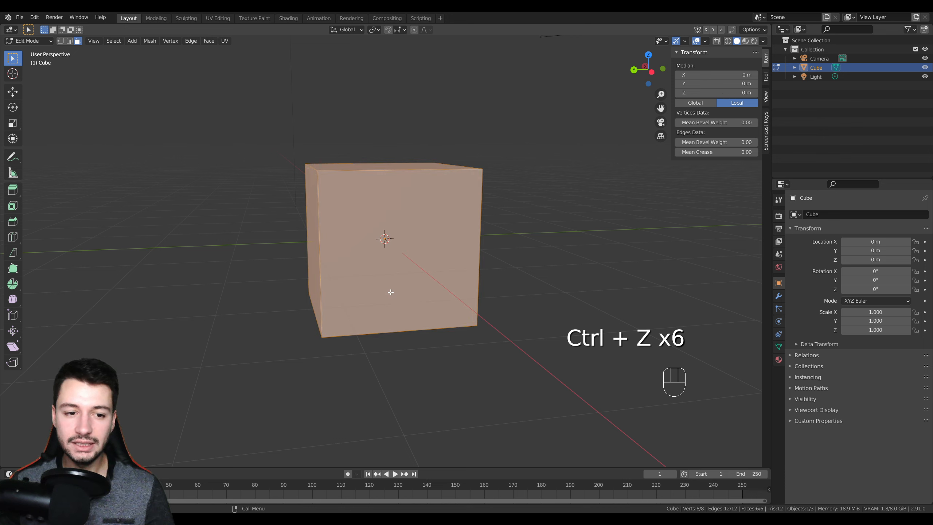
- Reactivate the Bisect tool and turn on X-ray display to see through the cube
click(12, 252)
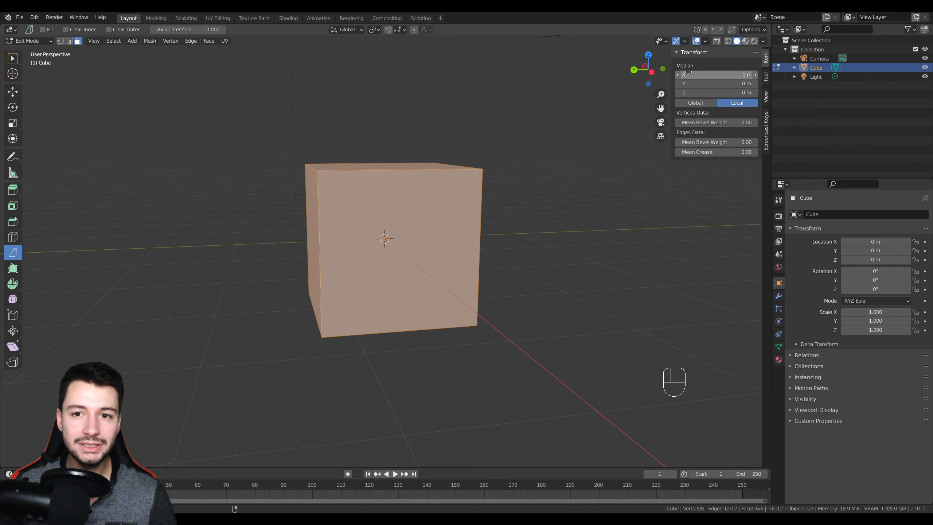
click(716, 41)
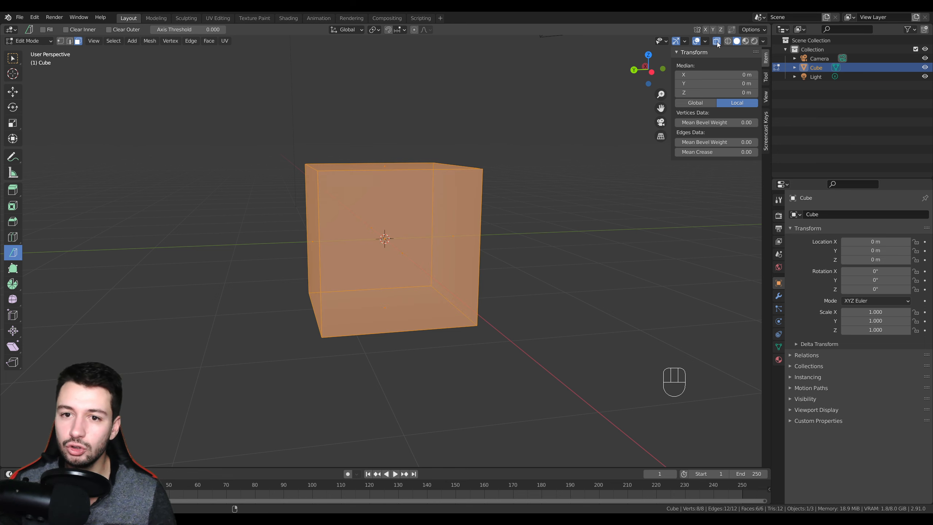
middle_drag(632, 162, 569, 160)
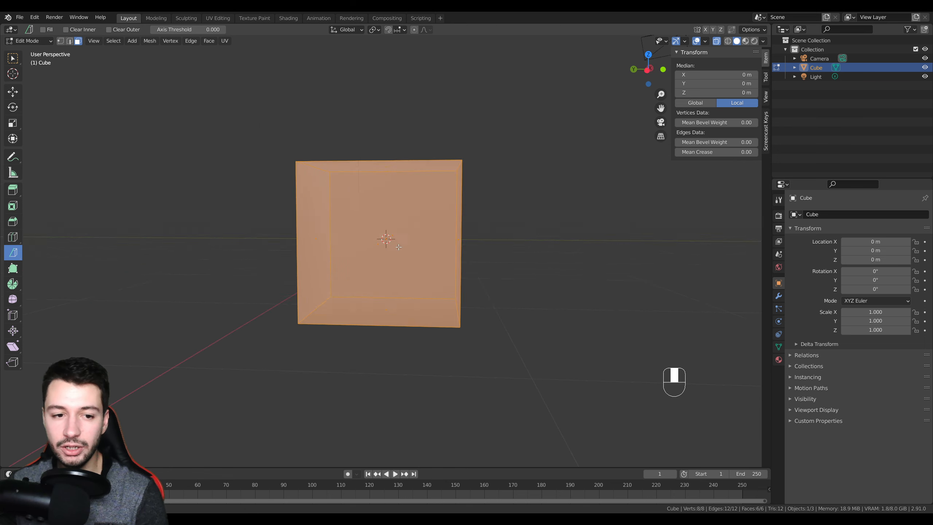
- Bisect the cube diagonally through its lower corner in front view, inspect the unfilled cut, and undo it
key(KP_1)
drag(453, 151, 428, 262)
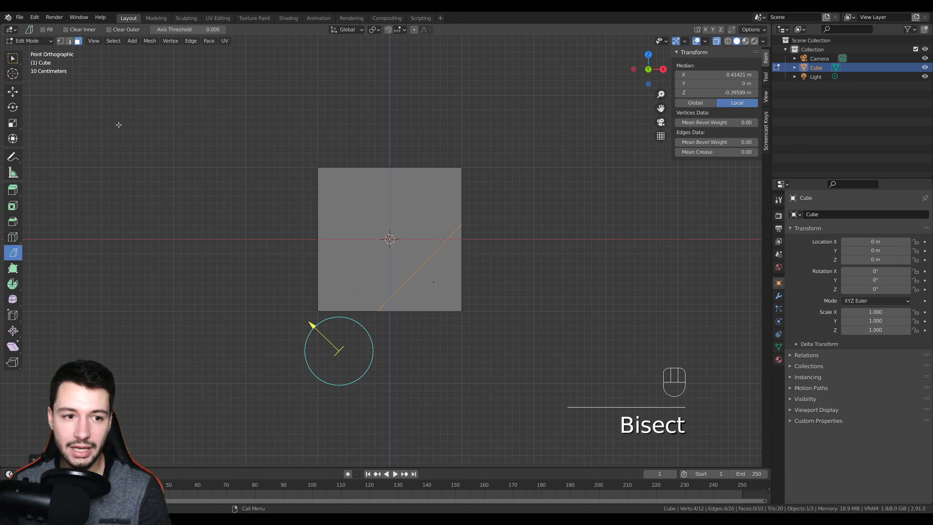
middle_drag(321, 243, 417, 223)
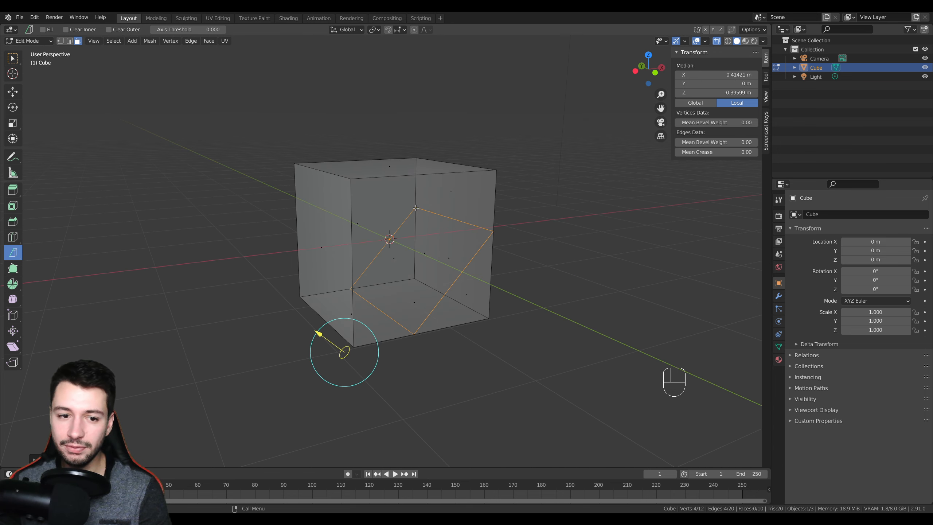
middle_drag(421, 318, 420, 263)
key(ctrl+z)
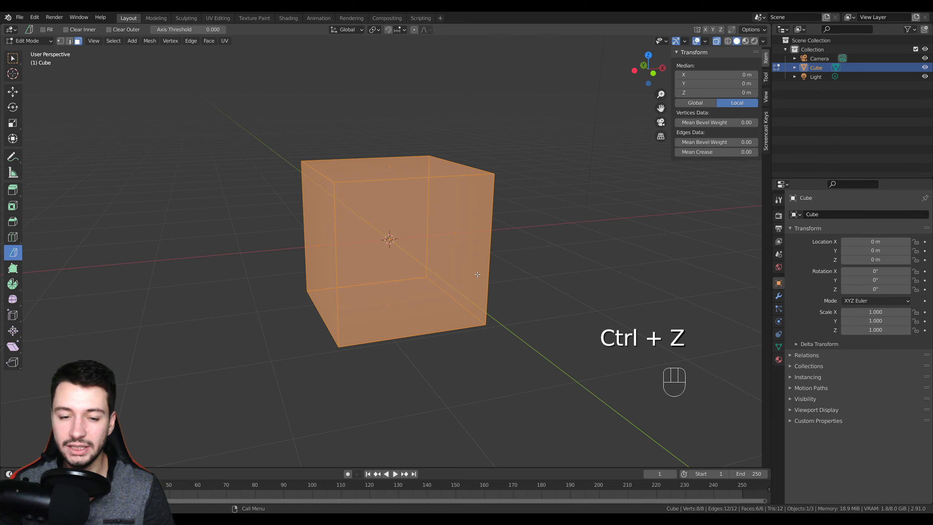
- Enable Bisect's Fill option, cut diagonally across the cube's lower corner from the front view, and undo the cut
key(KP_1)
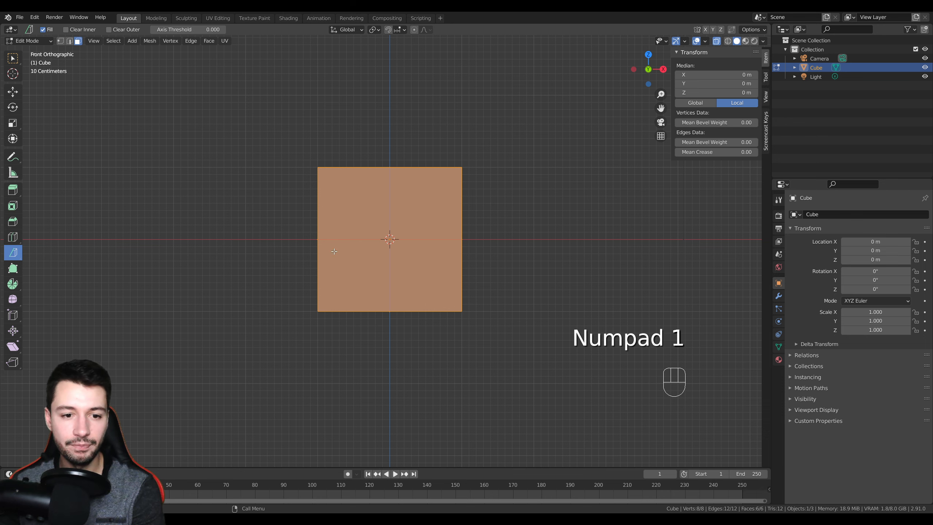
drag(340, 333, 396, 289)
middle_drag(451, 290, 414, 224)
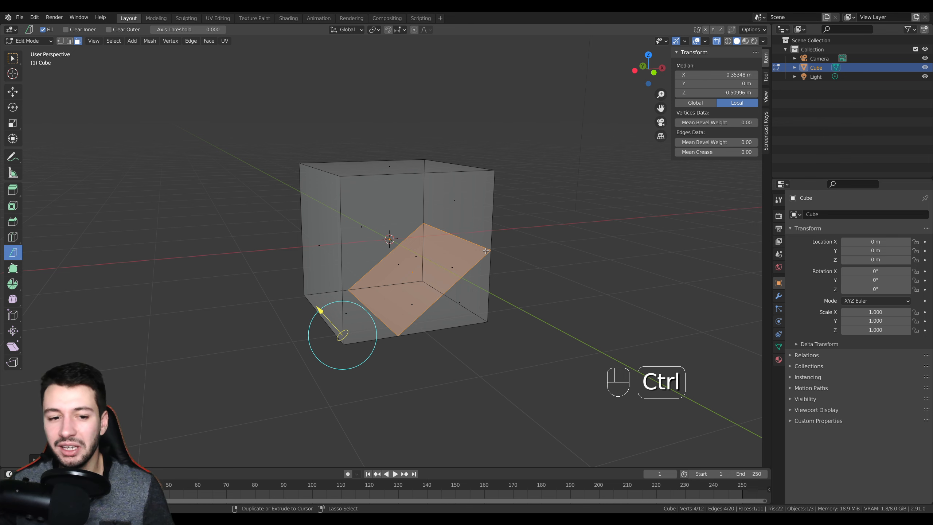
key(ctrl+z)
- Enable Clear Inner with Fill and bisect the cube diagonally from the front view to remove its lower corner
key(KP_1)
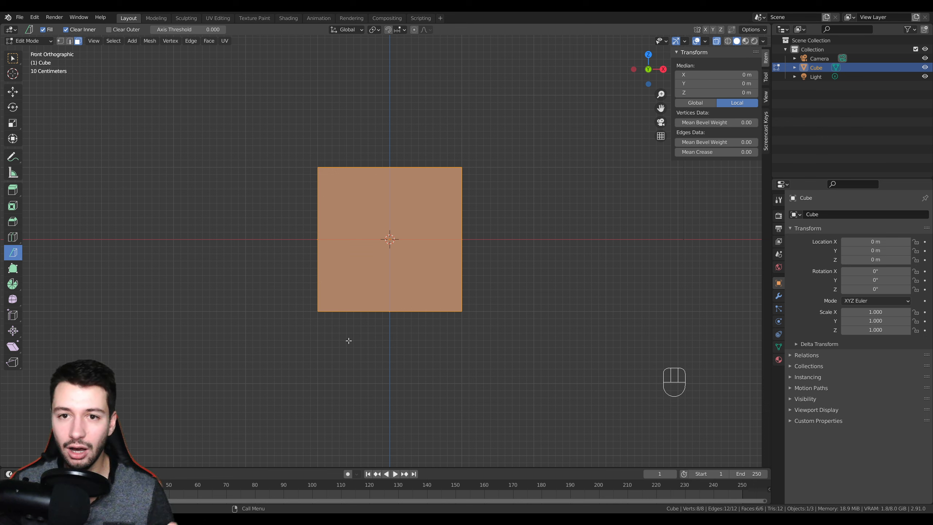
drag(310, 339, 493, 191)
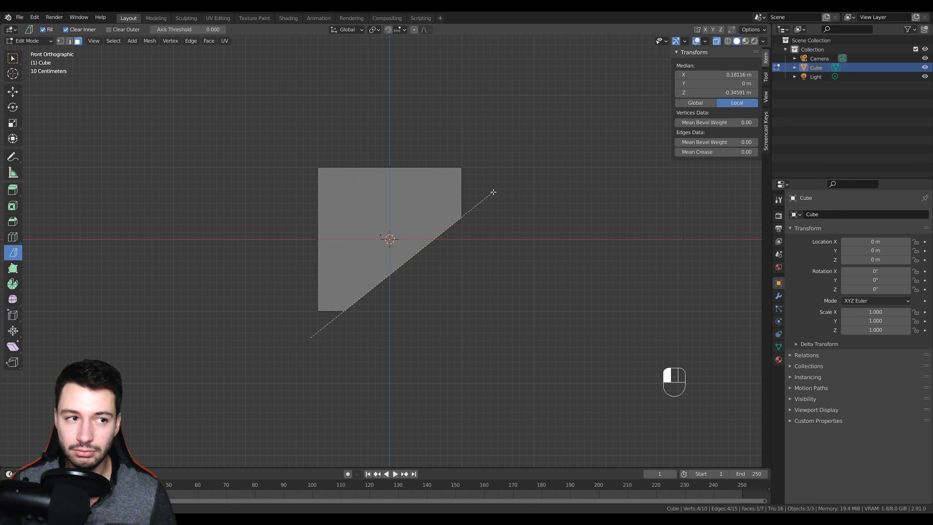
drag(493, 192, 493, 191)
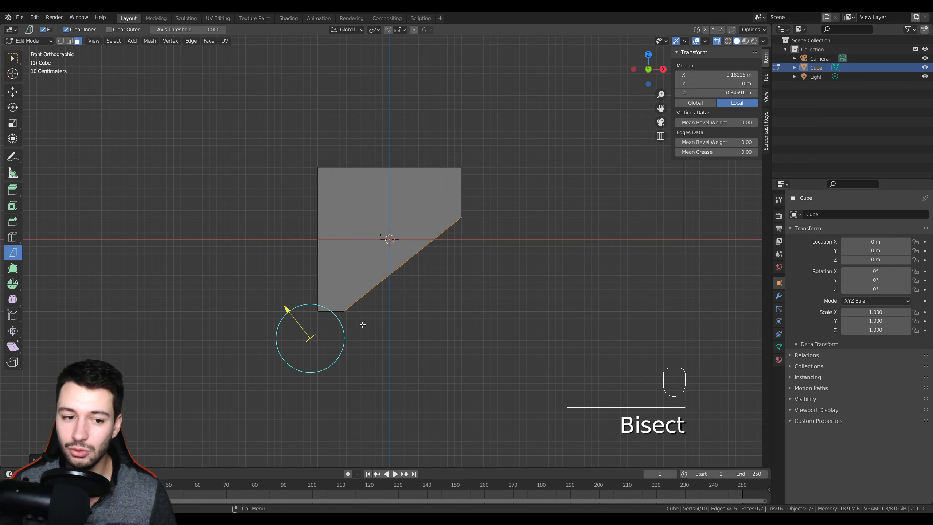
middle_drag(477, 267, 444, 246)
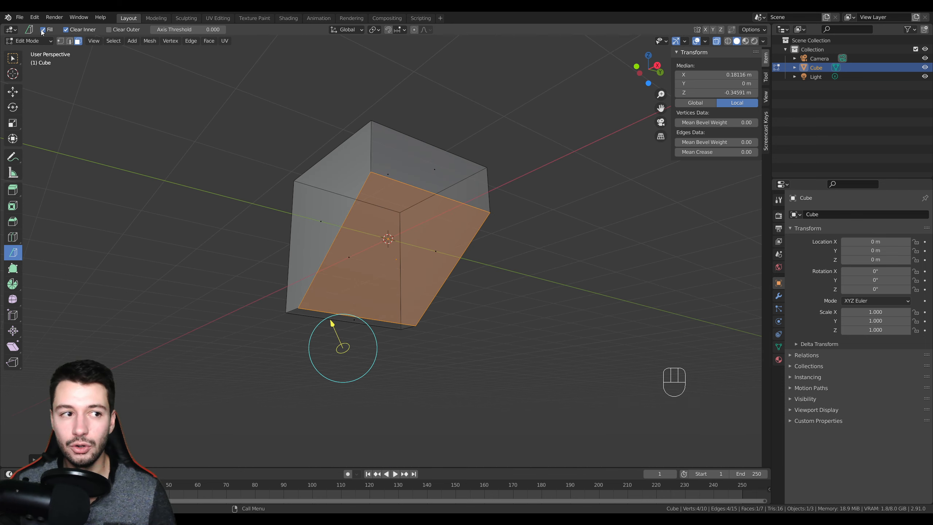
- Undo the filled cut, disable Fill, bisect the cube's lower corner diagonally in front view with Clear Inner, inspect the opening, and undo it
middle_drag(333, 322, 389, 334)
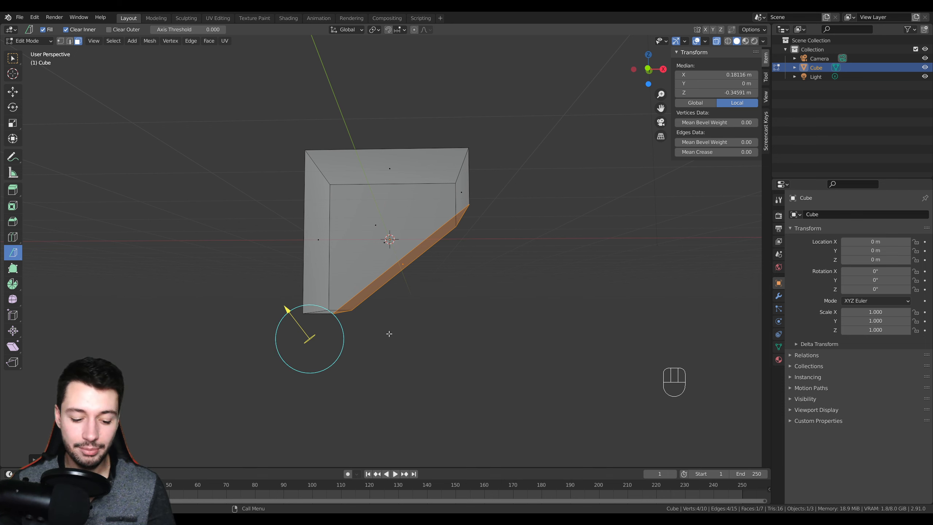
key(ctrl+z)
click(50, 29)
key(KP_1)
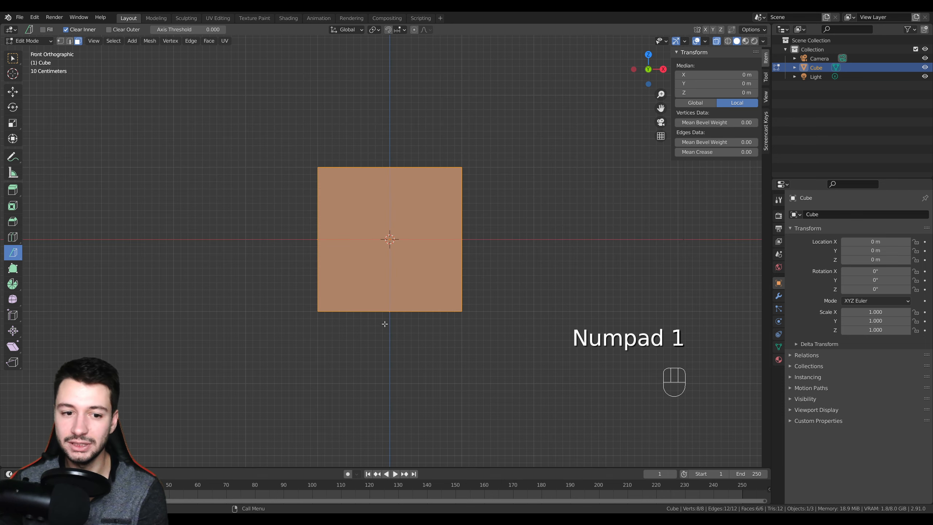
drag(353, 338, 428, 271)
middle_drag(466, 334, 406, 257)
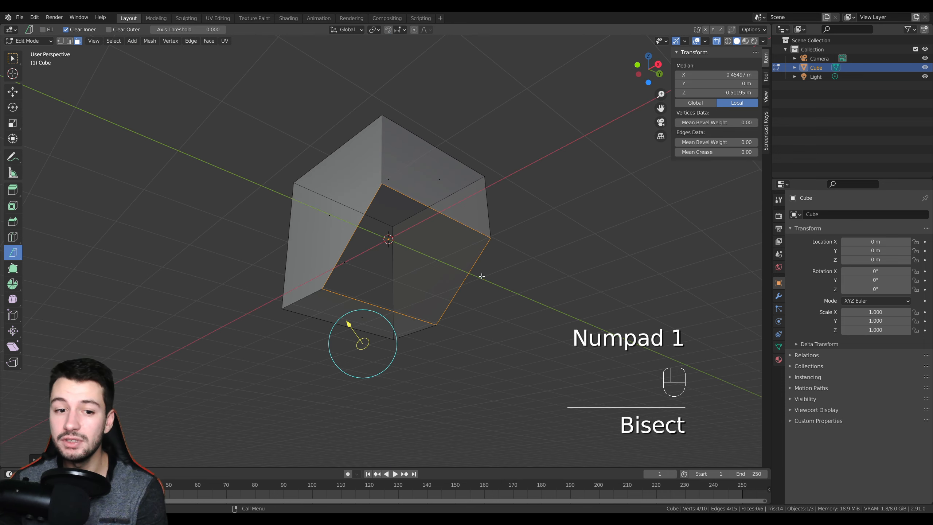
middle_drag(481, 275, 527, 331)
key(KP_1)
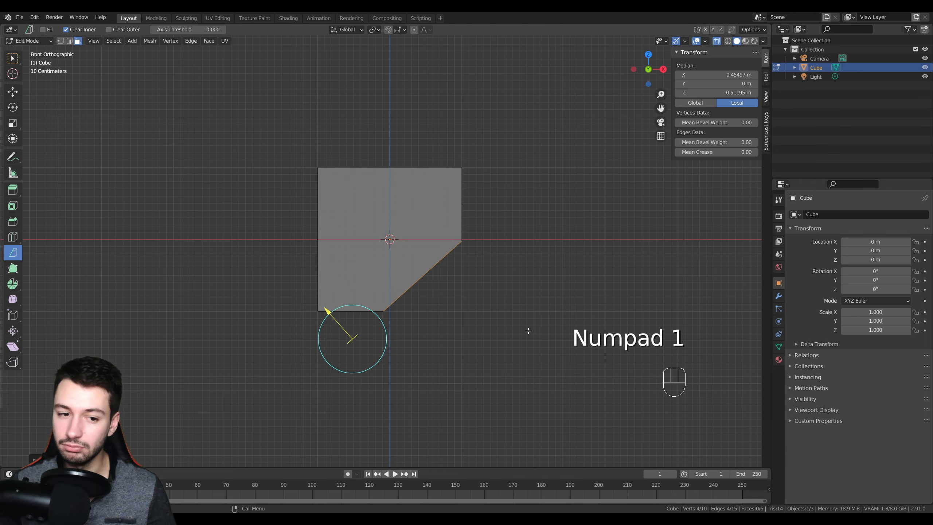
key(ctrl+z)
- Enable Fill, bisect the cube's lower corner diagonally in front view, turn off X-ray display to inspect the cut, and undo it
click(42, 30)
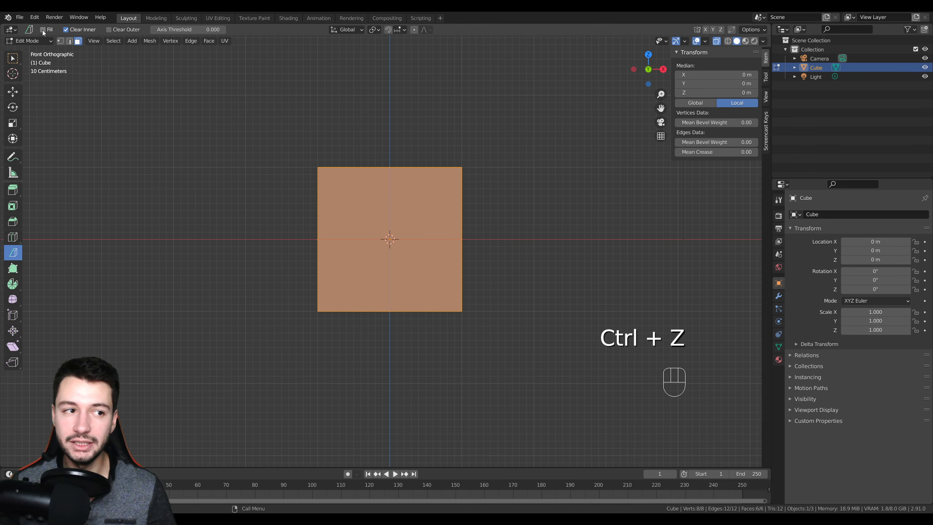
drag(337, 343, 466, 224)
middle_drag(466, 224, 310, 246)
key(ctrl+z)
key(alt+z)
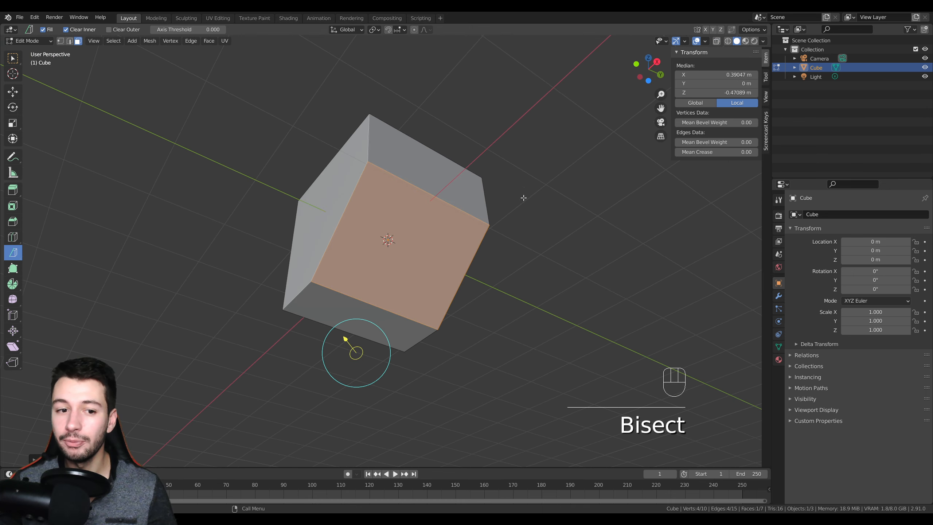
mouse_move(523, 198)
middle_down()
mouse_move(545, 234)
mouse_move(435, 259)
middle_up()
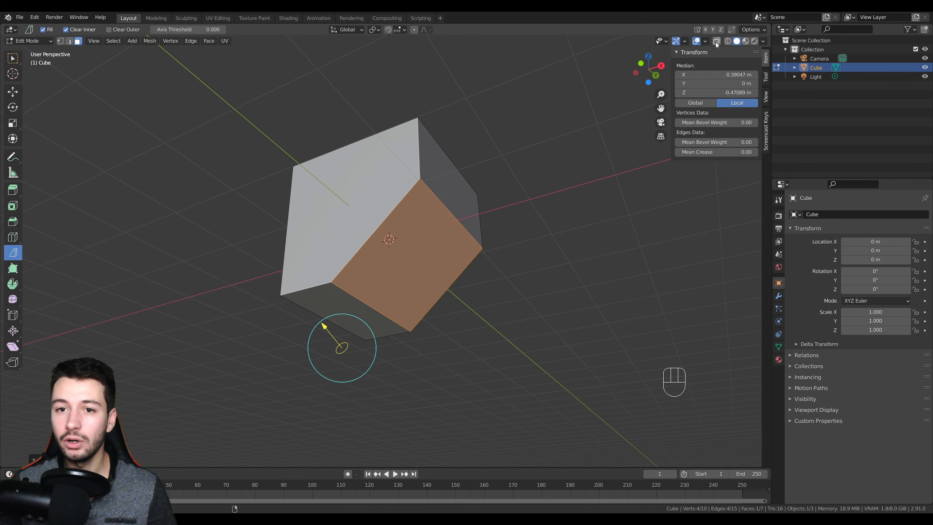
key(ctrl+z)
- Disable Fill, bisect the cube diagonally from the front view with Clear Inner, inspect the hollow cube, and undo the cut
key(KP_1)
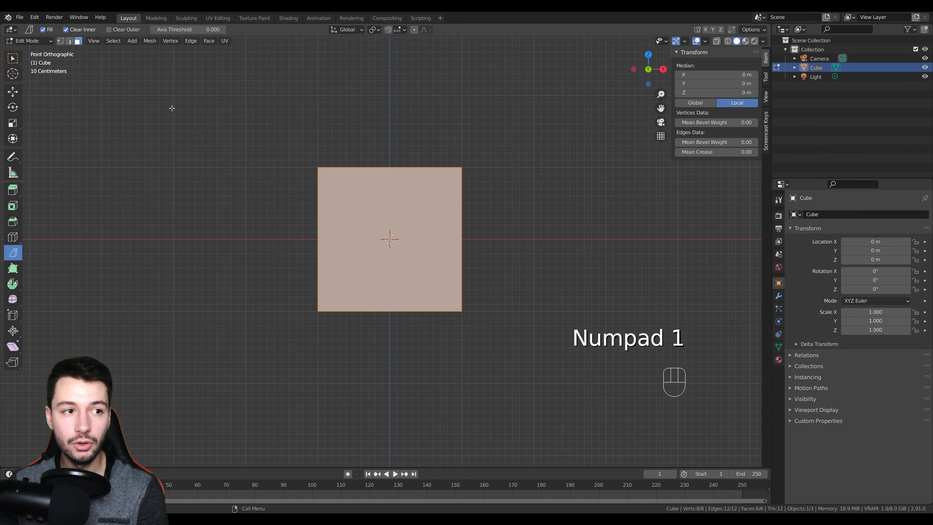
click(43, 31)
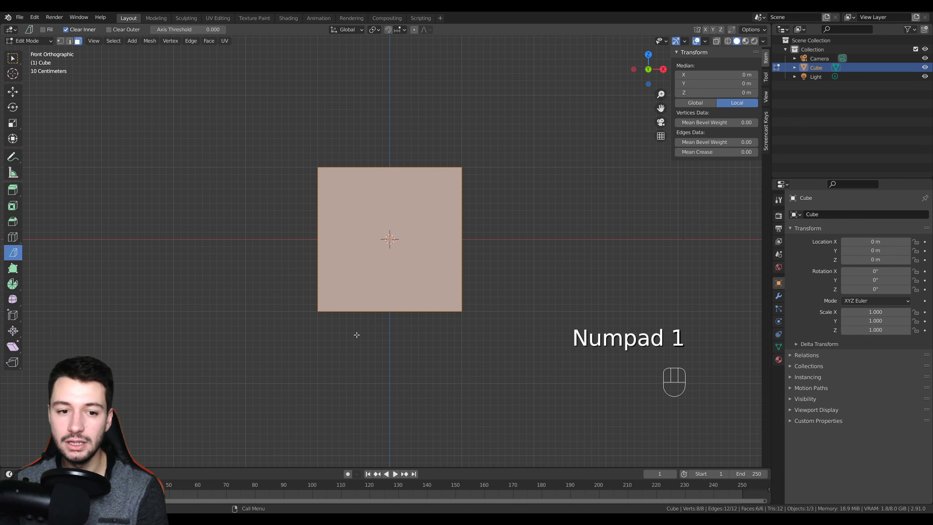
drag(337, 340, 440, 248)
middle_drag(463, 332, 414, 308)
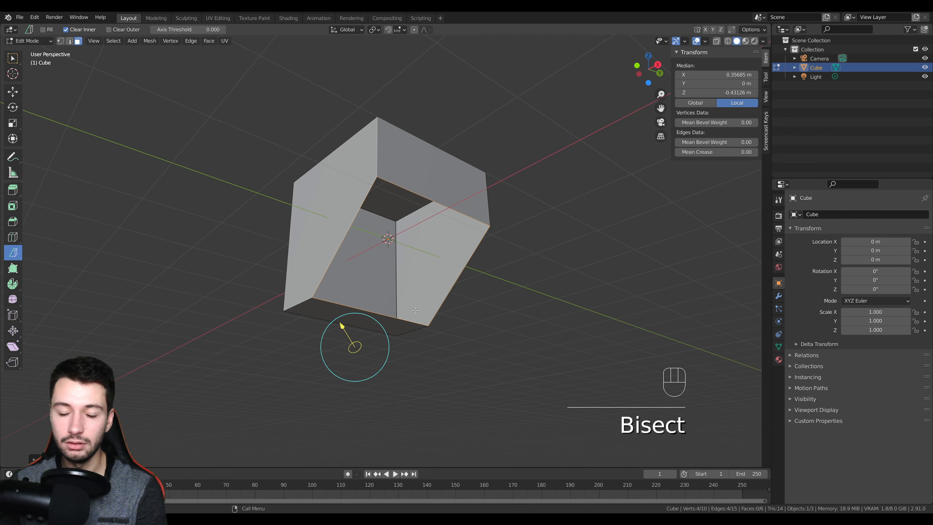
key(ctrl+z)
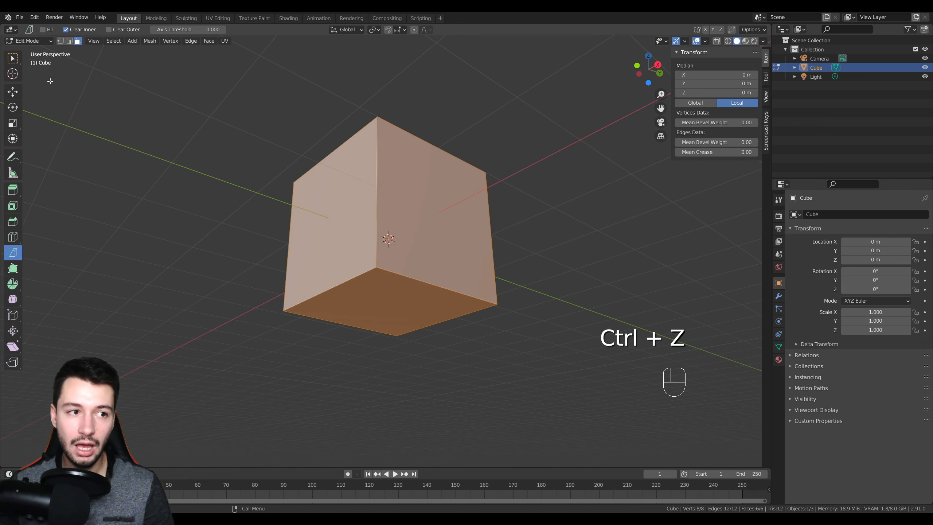
- Turn Fill back on alongside Clear Inner, bisect the cube's lower corner in front view, inspect the capped cut, and undo it
click(44, 29)
key(KP_1)
drag(387, 331, 417, 296)
middle_drag(466, 312, 422, 294)
mouse_move(370, 312)
mouse_down()
mouse_move(343, 281)
mouse_move(397, 325)
mouse_move(308, 254)
mouse_move(369, 308)
mouse_up()
key(ctrl+z)
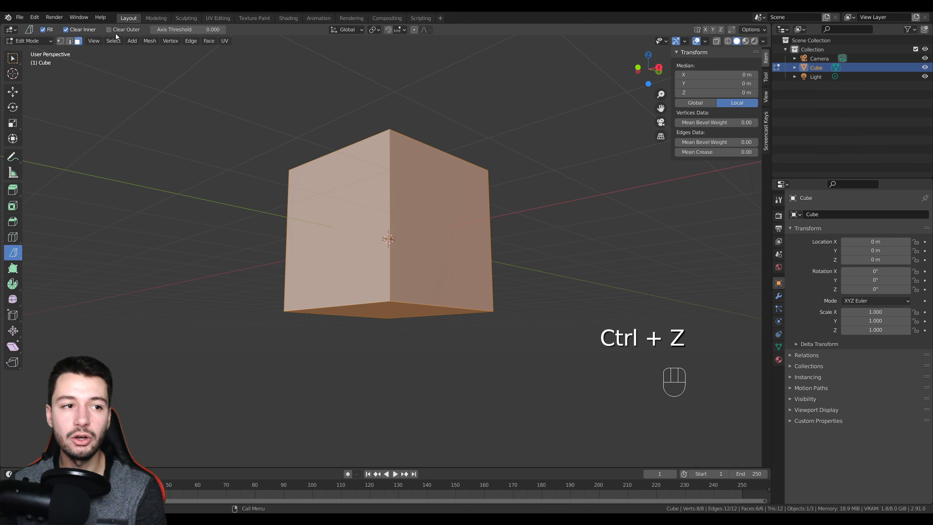
- Switch from Clear Inner to Clear Outer, bisect the cube diagonally in front view, adjust the cutting plane, inspect the wedge, and undo the cut
key(KP_1)
key(KP_1)
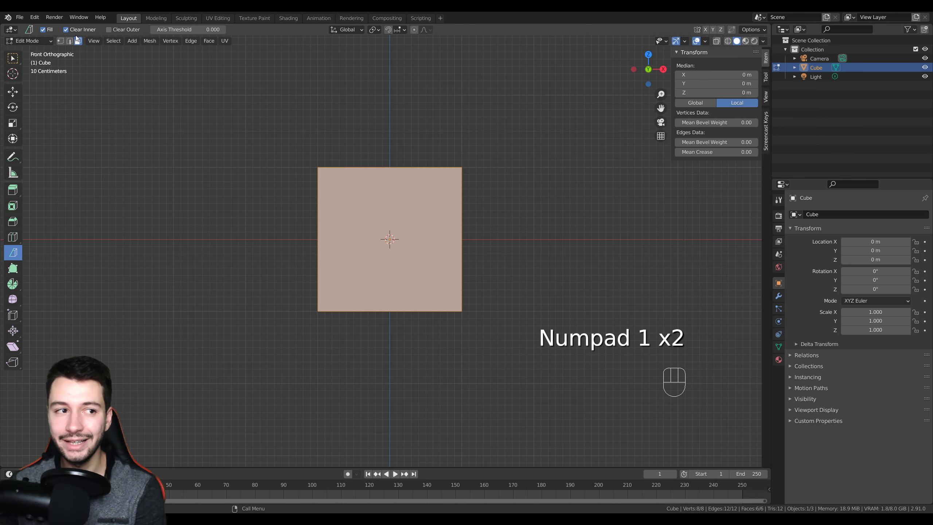
click(108, 30)
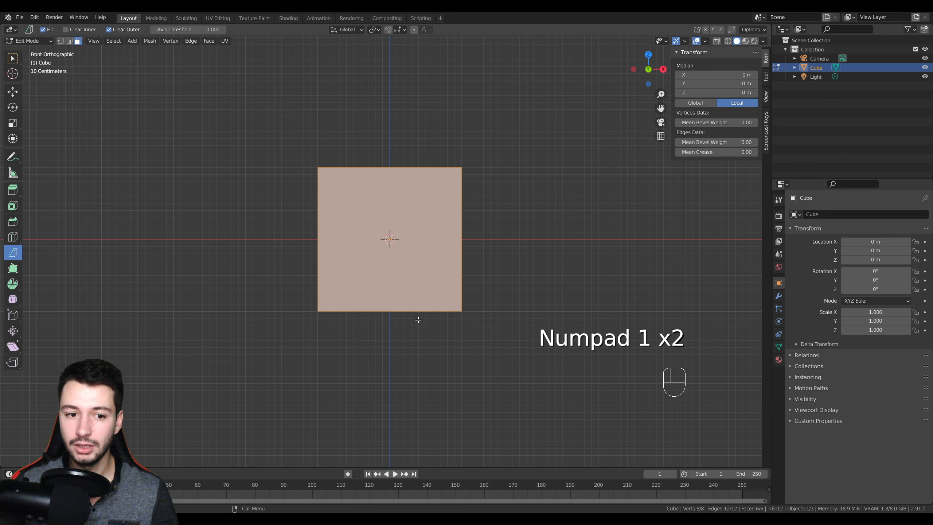
drag(340, 340, 425, 278)
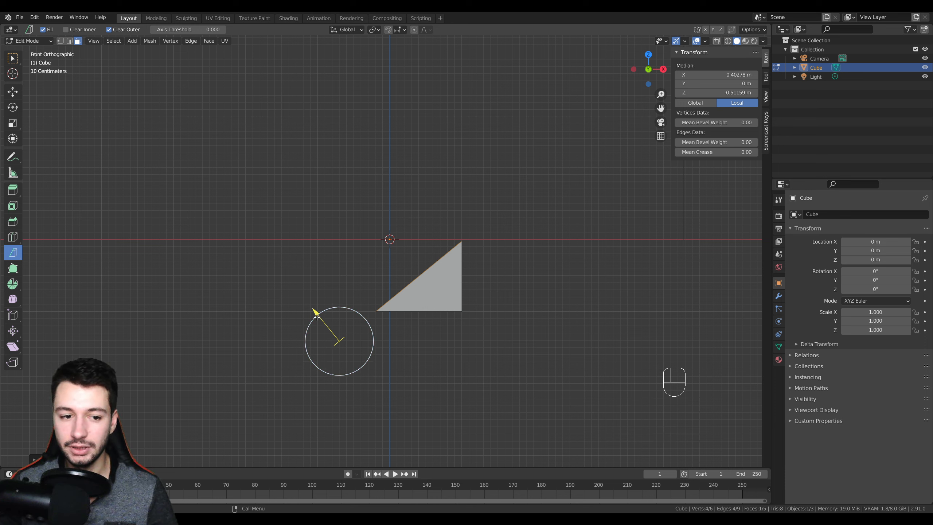
drag(316, 314, 489, 329)
mouse_move(489, 329)
middle_down()
mouse_move(358, 304)
mouse_move(299, 309)
mouse_move(472, 349)
mouse_move(485, 339)
middle_up()
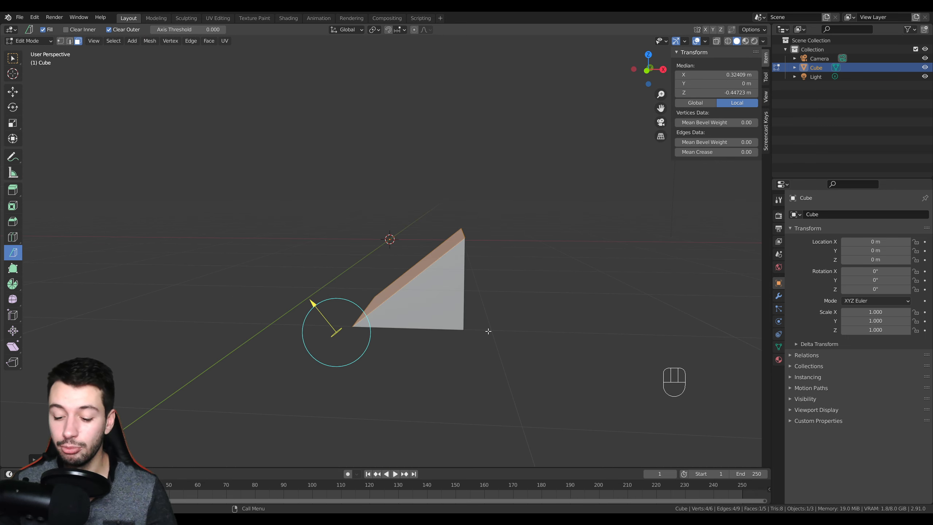
key(KP_1)
key(ctrl+z)
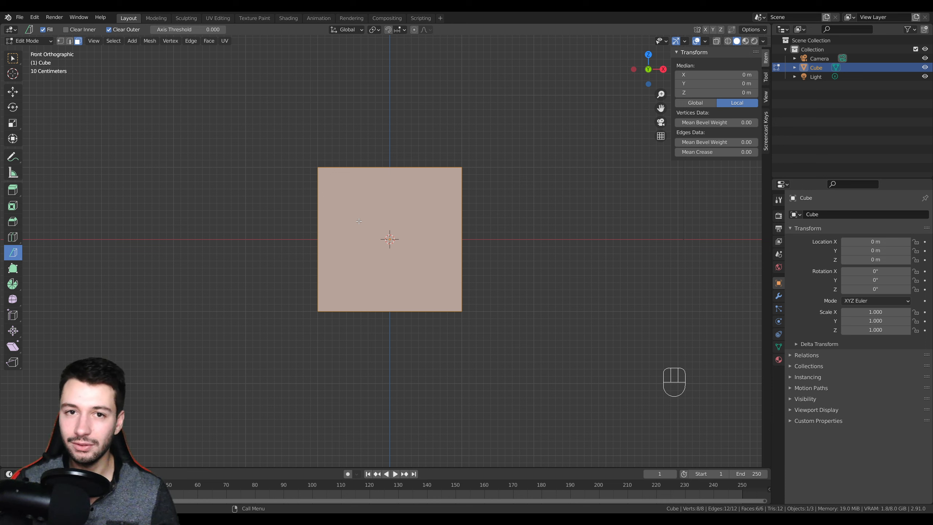
- Enable Clear Inner together with Clear Outer and Fill, bisect the cube diagonally, adjust the cutting plane, and undo the cut
click(66, 31)
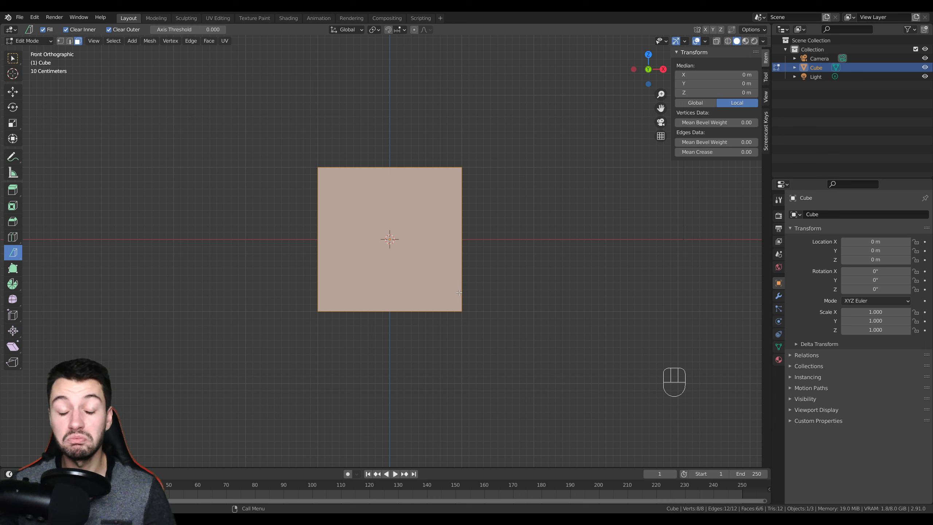
drag(348, 331, 421, 273)
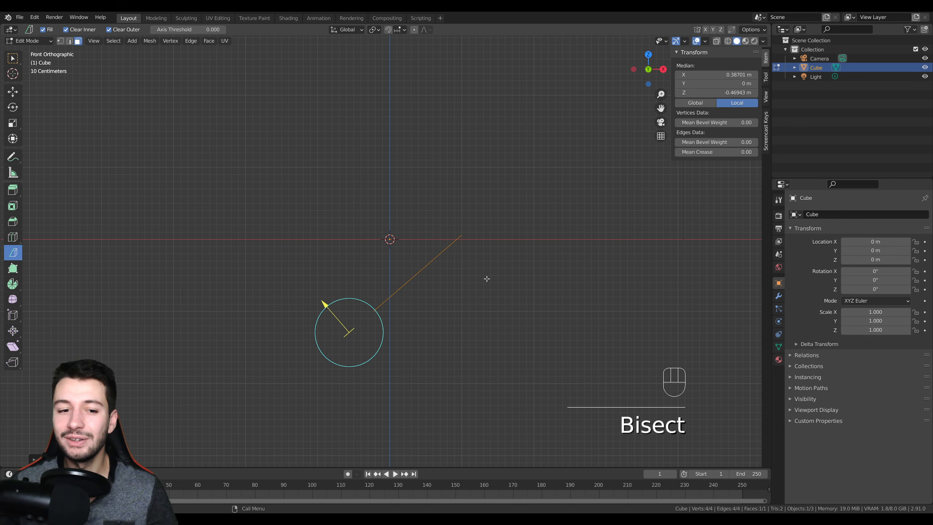
middle_drag(486, 278, 537, 318)
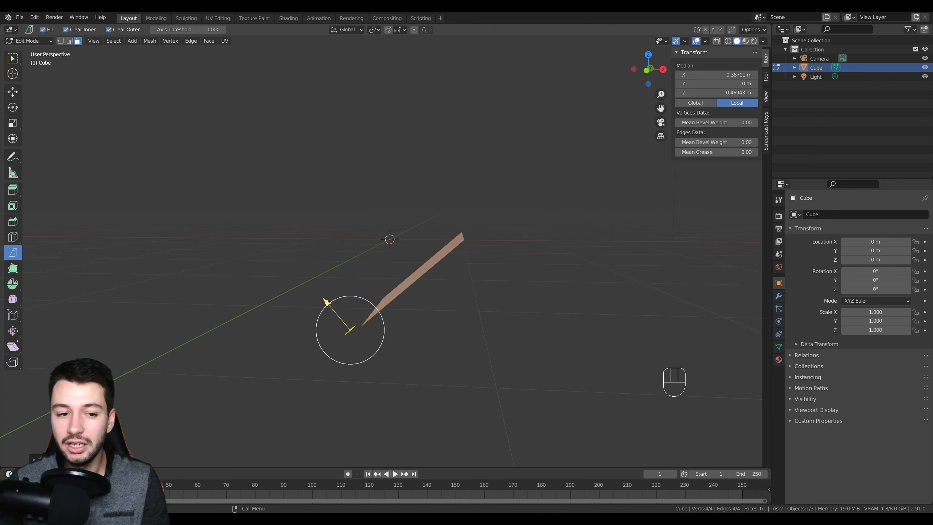
drag(326, 302, 301, 245)
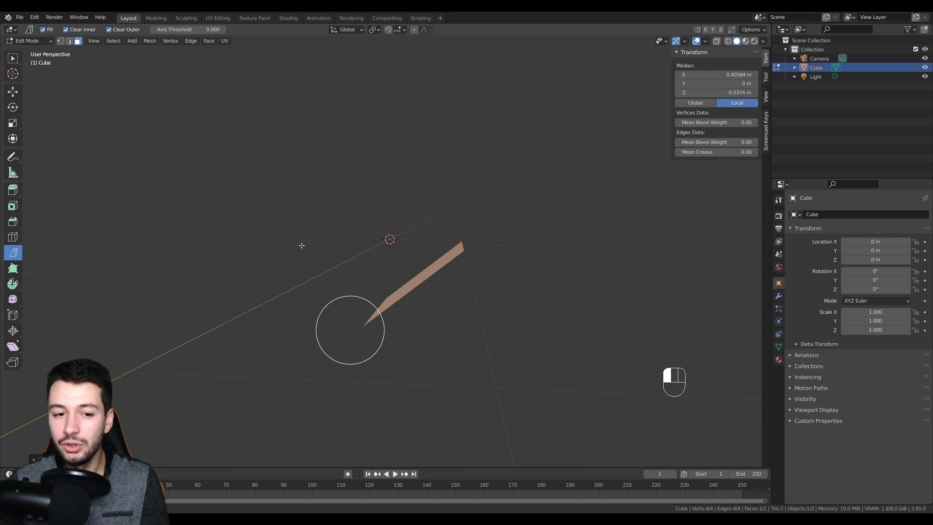
key(ctrl+z)
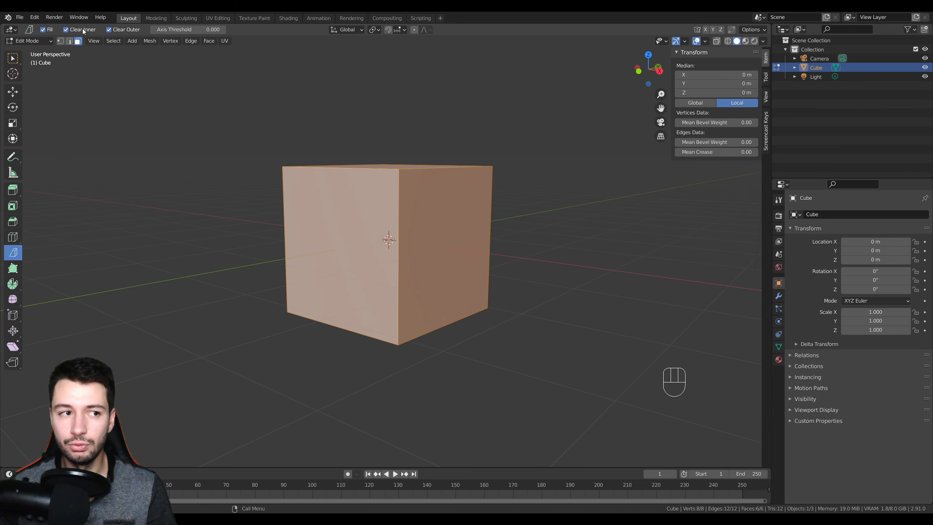
- Return to Object Mode, delete the cube, and add a Monkey mesh in its place
middle_drag(143, 91, 299, 253)
key(Tab)
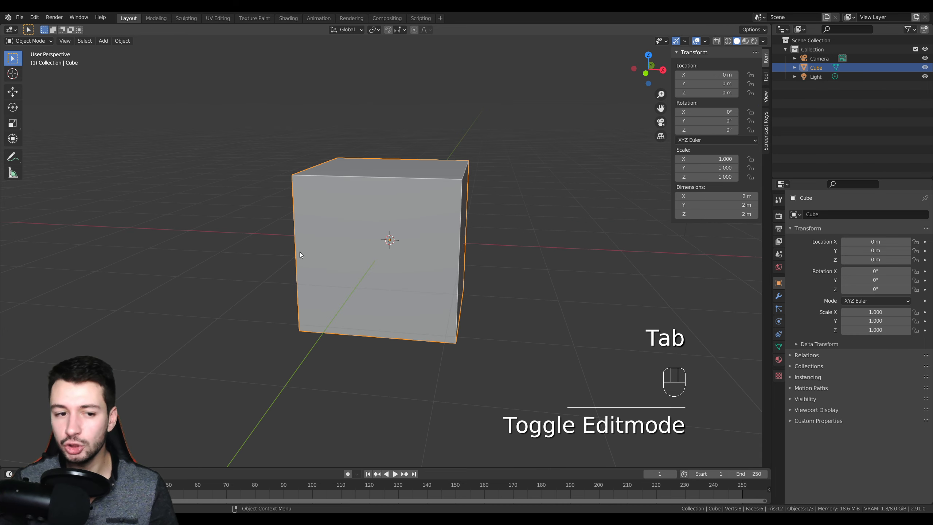
key(Delete)
key(shift+a)
mouse_move(299, 251)
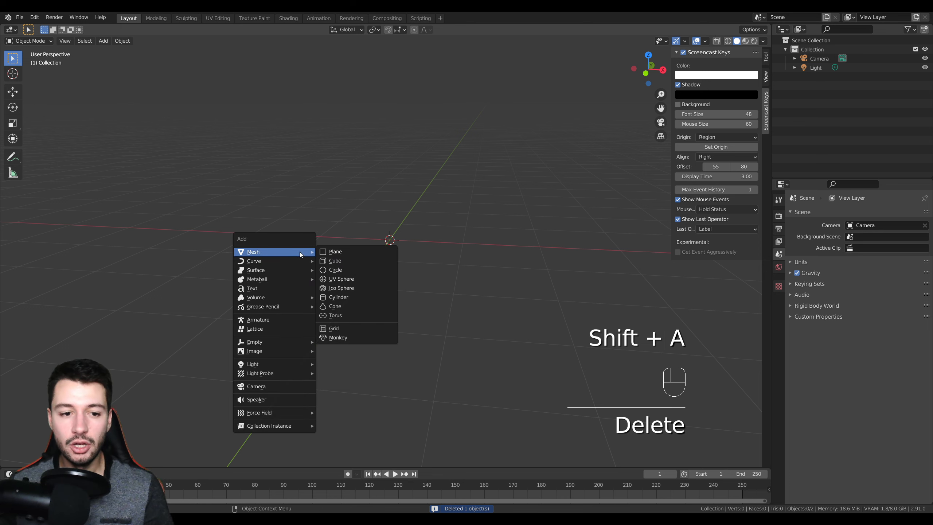
click(360, 337)
- Bisect the monkey diagonally in front view with Fill and Clear Outer only, inspect the remaining part, and delete the object in Object Mode
key(KP_1)
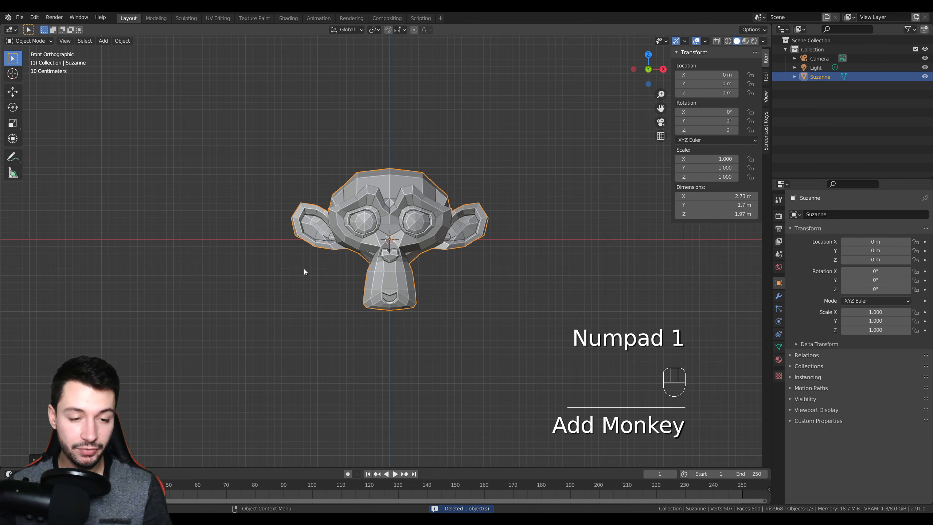
key(Tab)
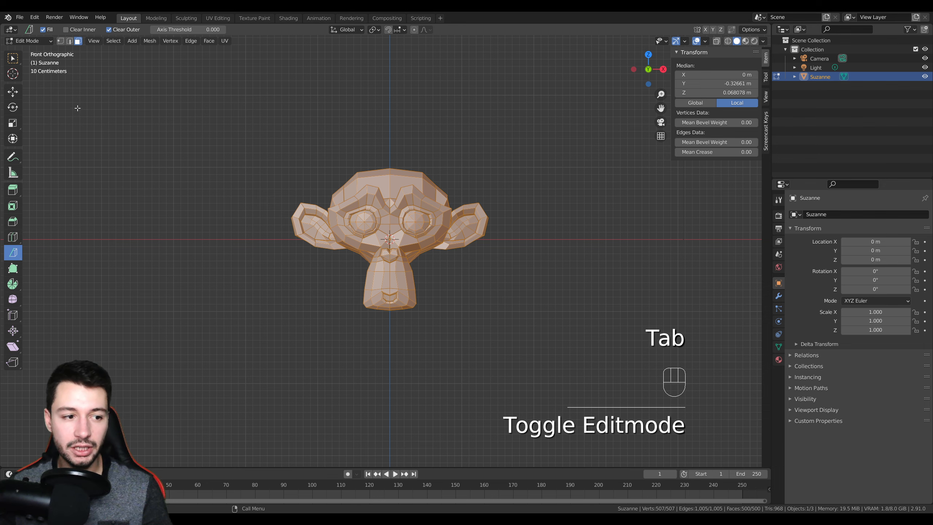
drag(292, 308, 368, 252)
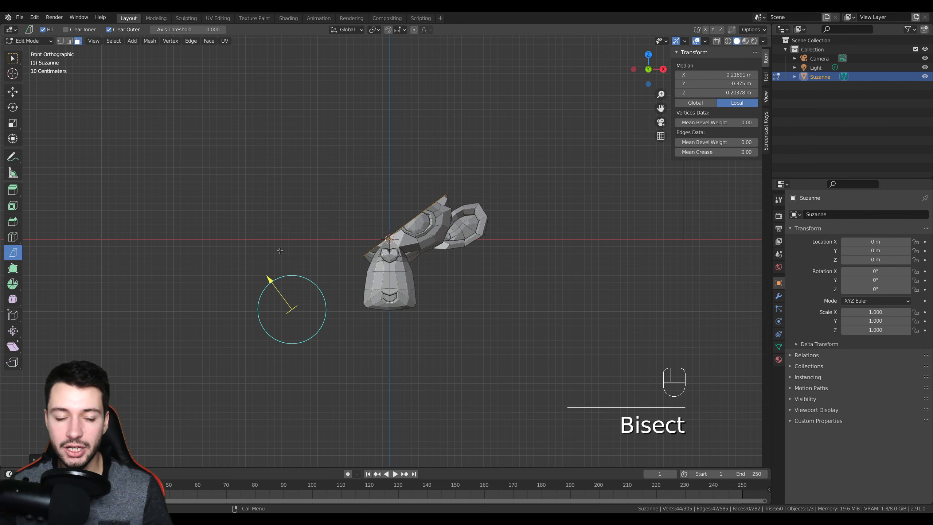
middle_drag(279, 251, 124, 92)
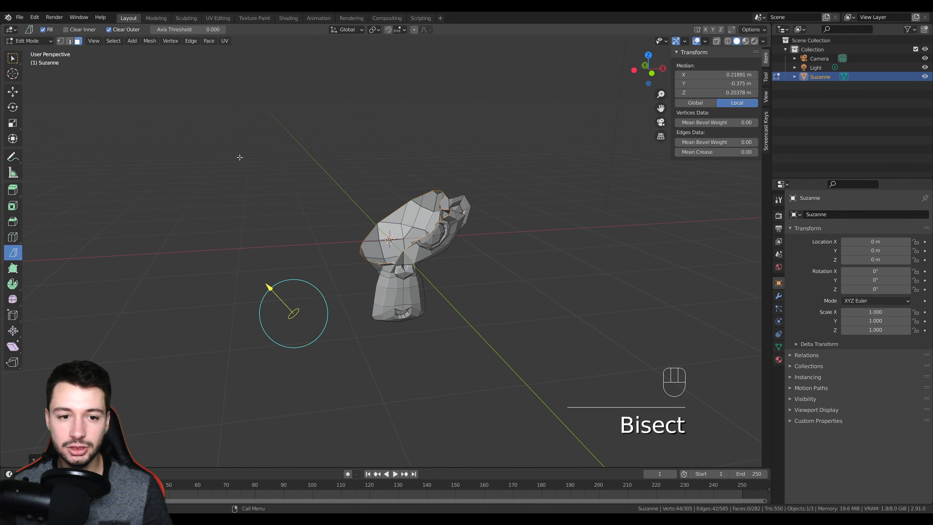
middle_drag(239, 158, 361, 272)
key(Tab)
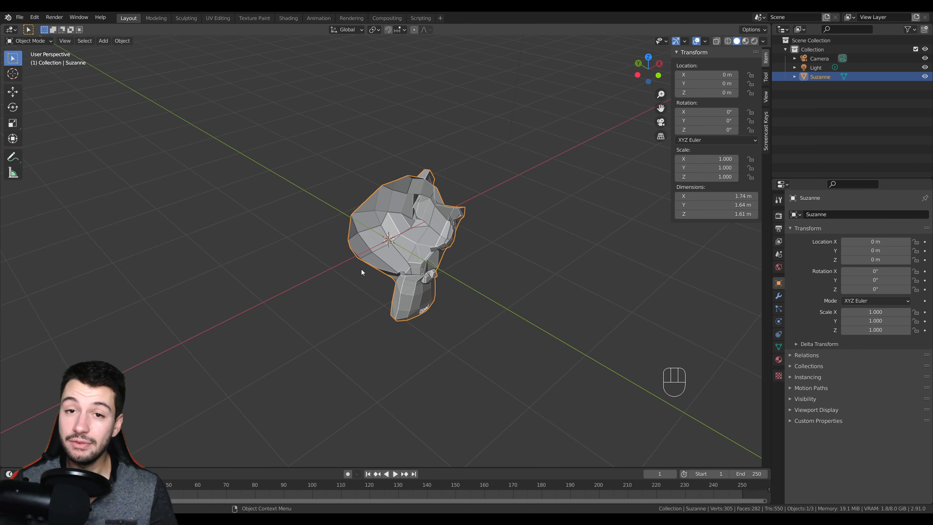
key(Delete)
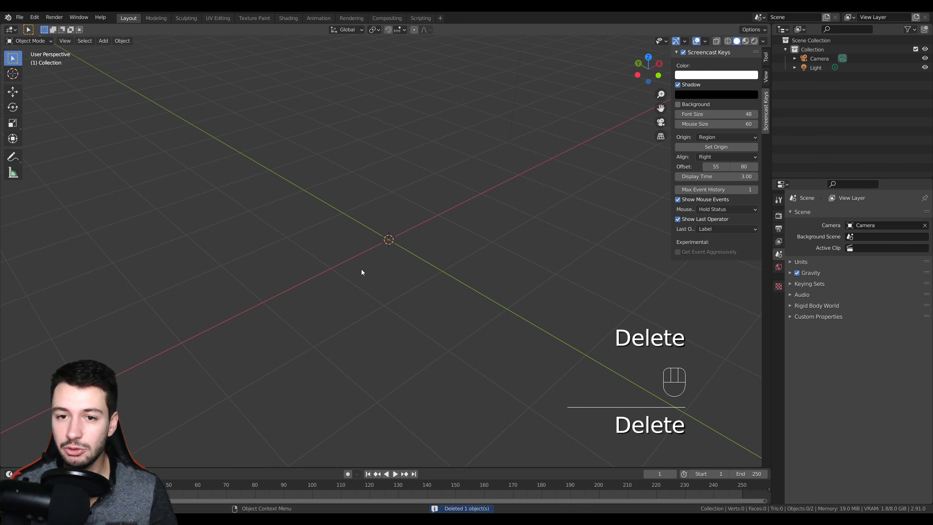